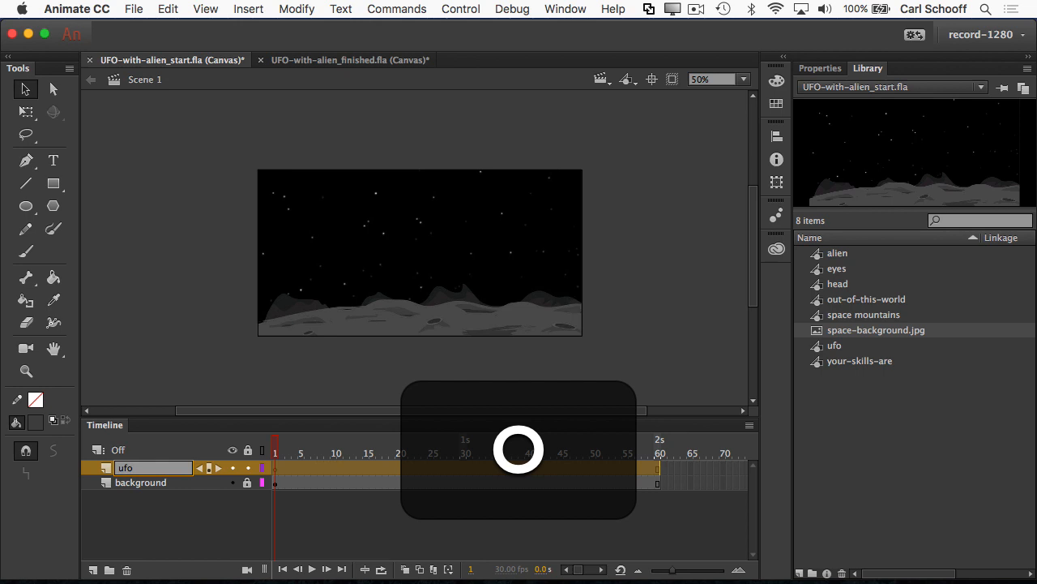
# Place the ufo symbol on the ufo layer just outside the stage's upper-left corner and scale it down to about half size.
pyautogui.click(146, 351)
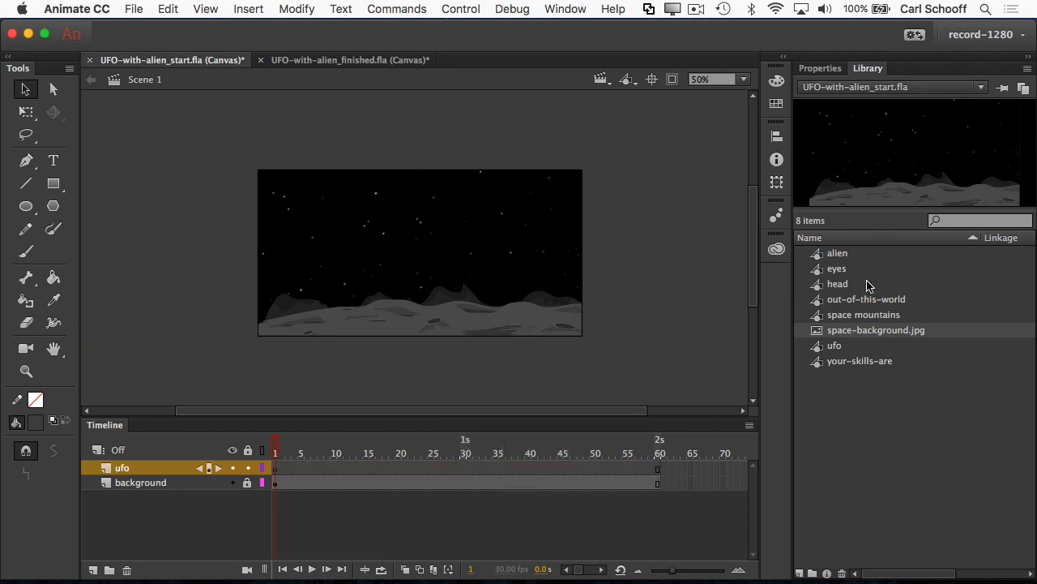
pyautogui.click(840, 347)
pyautogui.moveTo(928, 166); pyautogui.dragTo(216, 186)
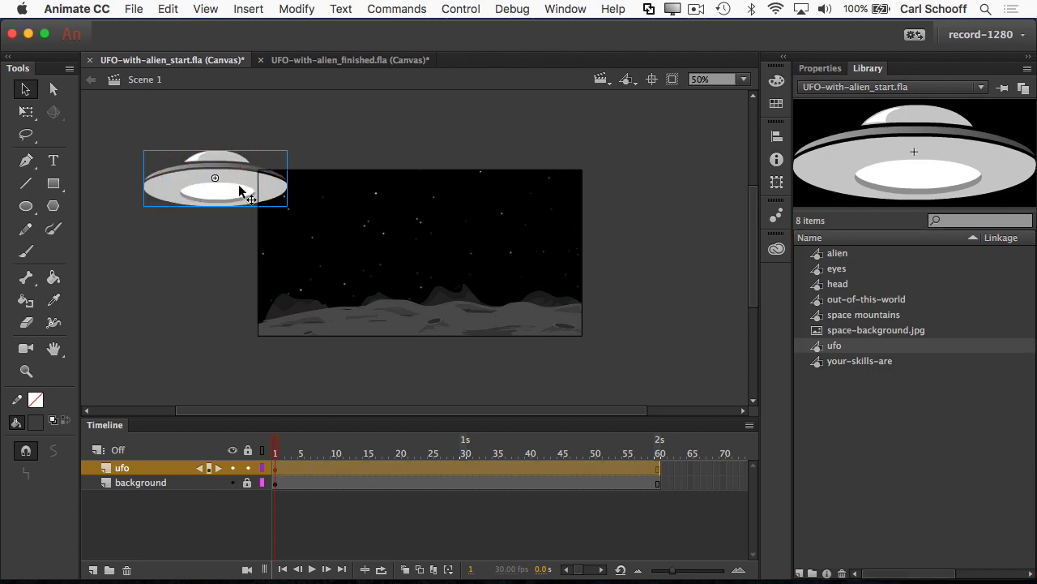
pyautogui.click(25, 111)
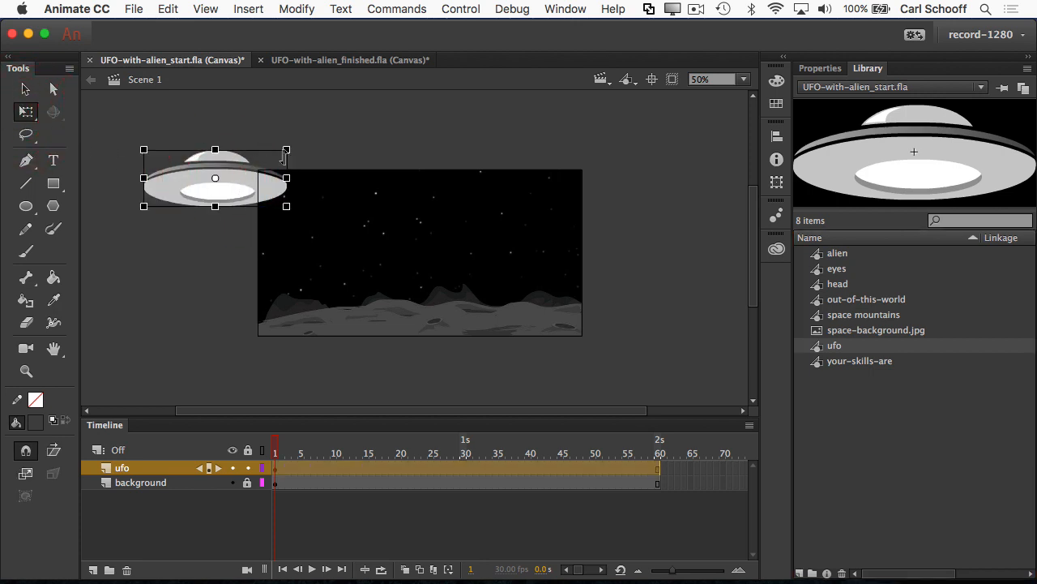
pyautogui.moveTo(287, 151); pyautogui.dragTo(229, 197)
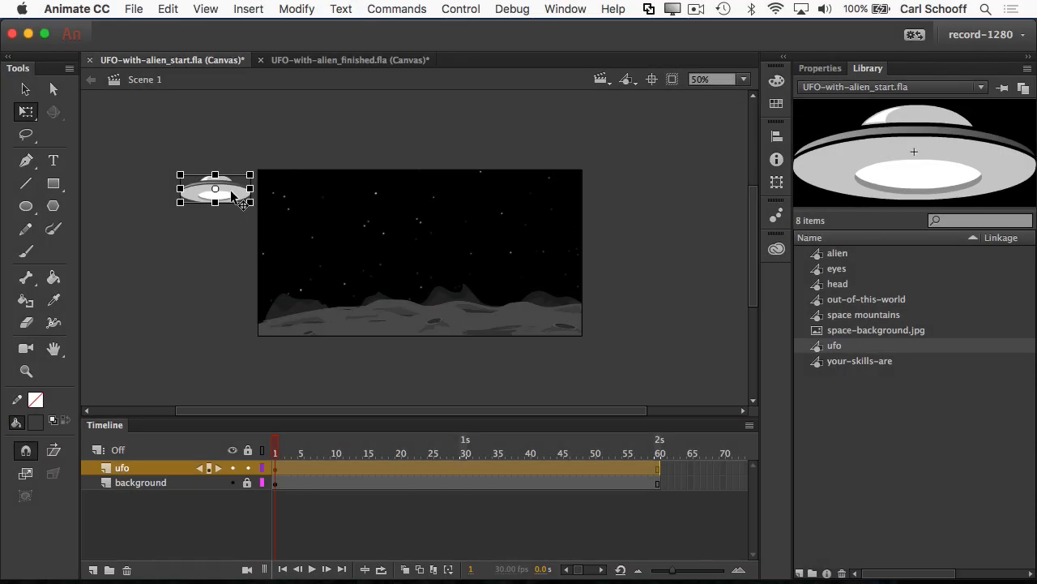
# Add a ufo keyframe at frame 10, move the saucer to mid-stage, enlarge it and tilt it clockwise.
pyautogui.click(336, 469)
pyautogui.press('F6')
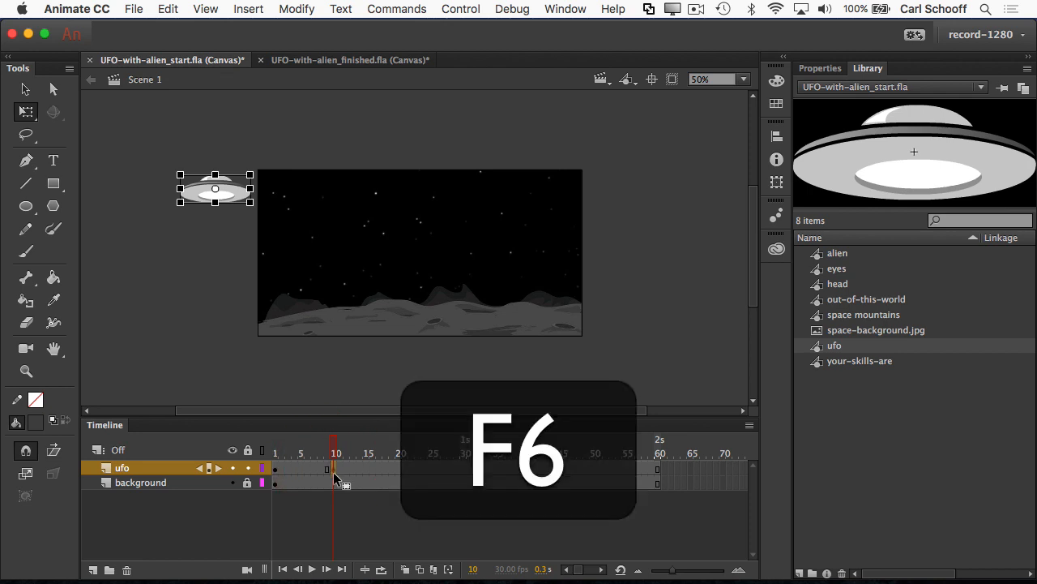
pyautogui.moveTo(233, 193); pyautogui.dragTo(492, 258)
pyautogui.press('shift')
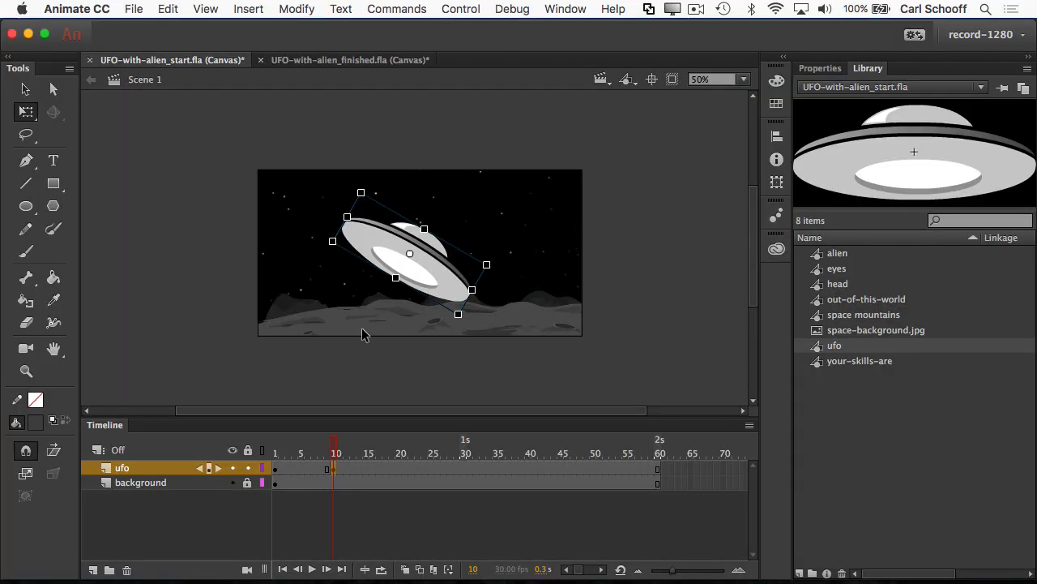
# Add a ufo keyframe at frame 20, move the saucer off the stage's right edge, tilt it counterclockwise and shrink it.
pyautogui.click(401, 468)
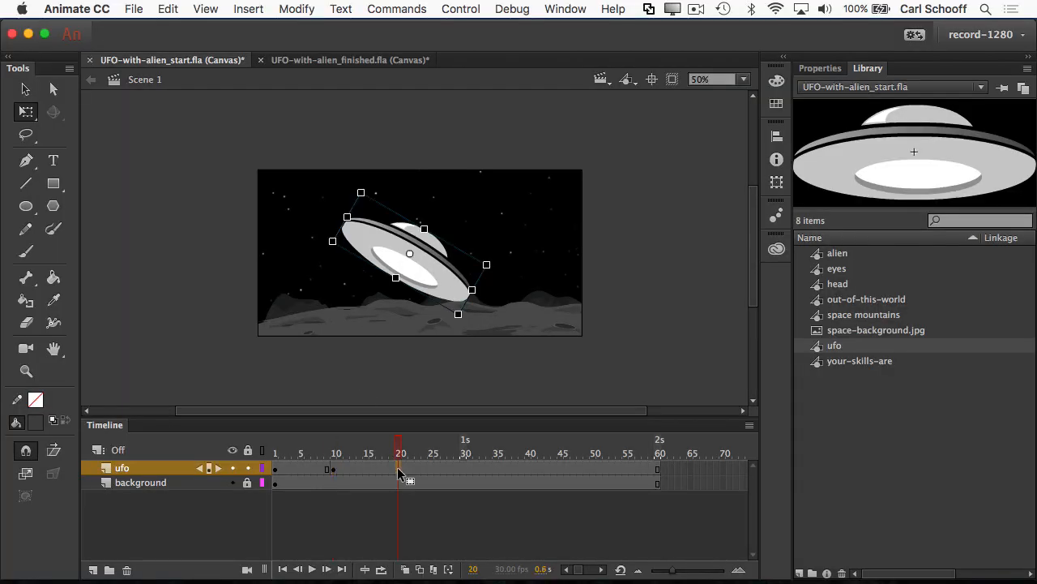
pyautogui.press('F6')
pyautogui.moveTo(413, 277); pyautogui.dragTo(677, 215)
pyautogui.moveTo(597, 181); pyautogui.dragTo(613, 252)
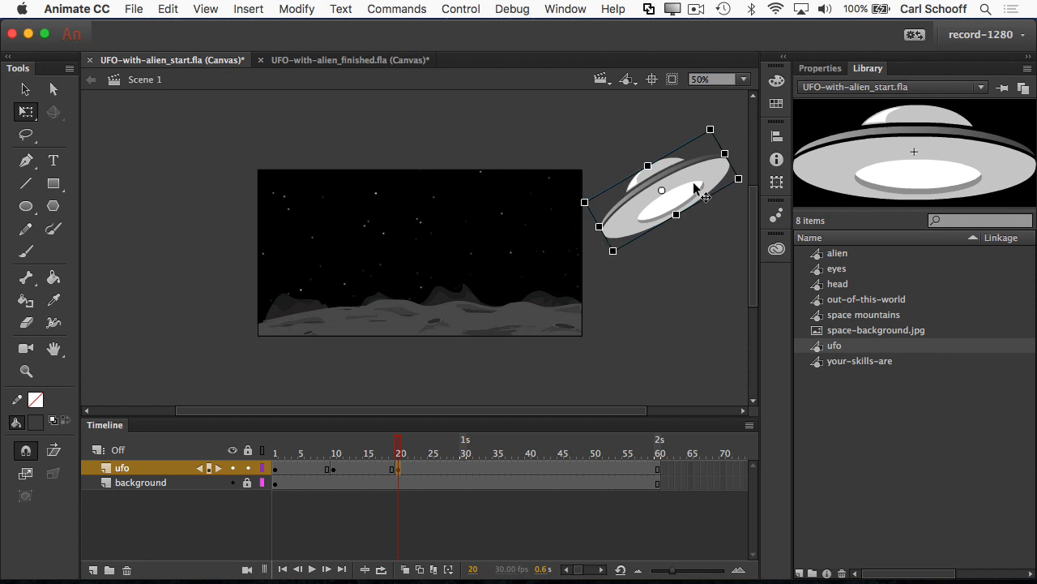
pyautogui.press('shift')
pyautogui.moveTo(739, 178); pyautogui.dragTo(670, 193)
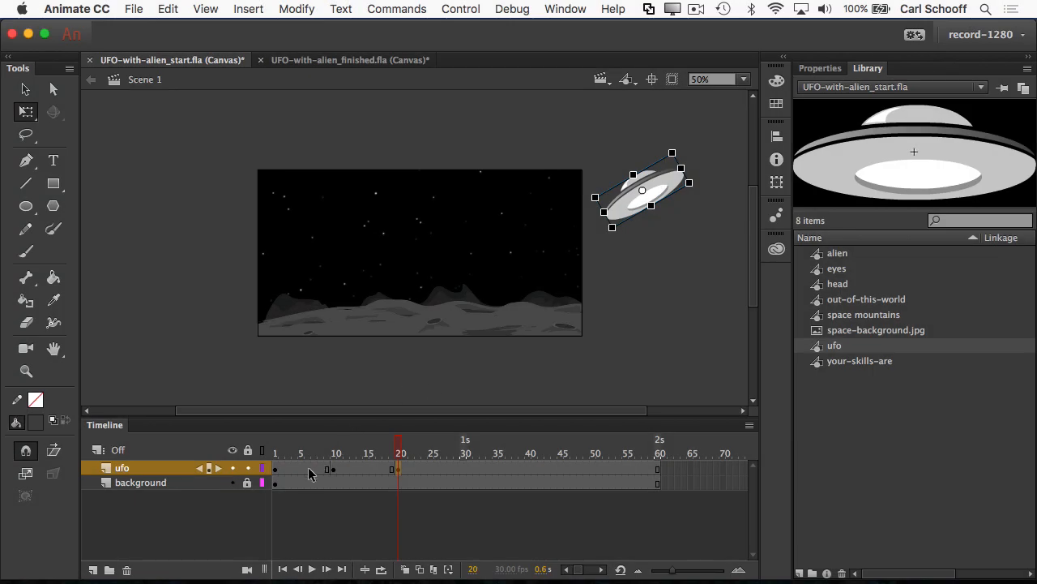
# Create classic tweens on the ufo layer from frame 1 to 10 and from 10 to 20, and preview the motion.
pyautogui.click(275, 470)
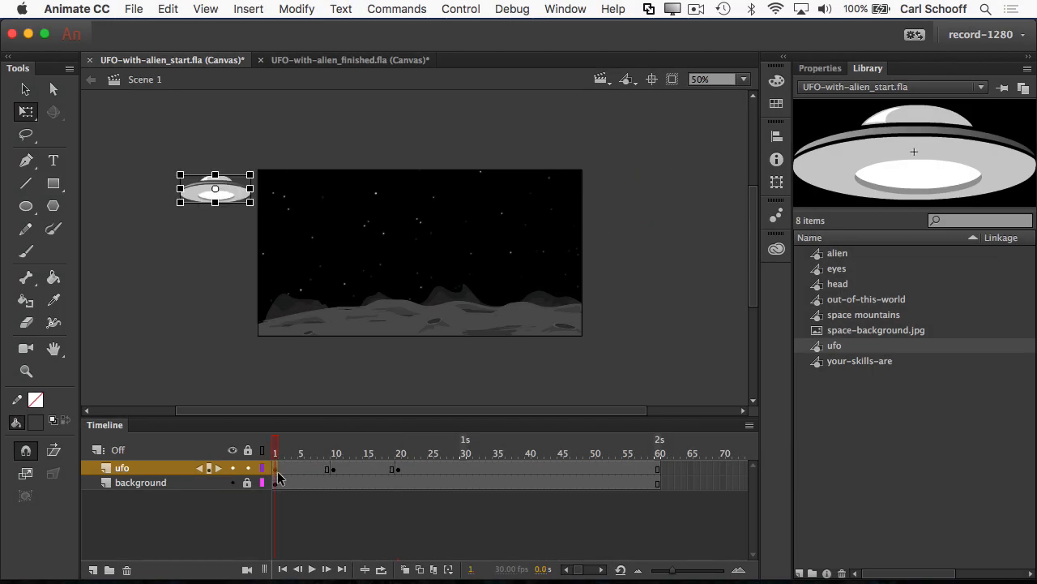
pyautogui.rightClick(275, 469)
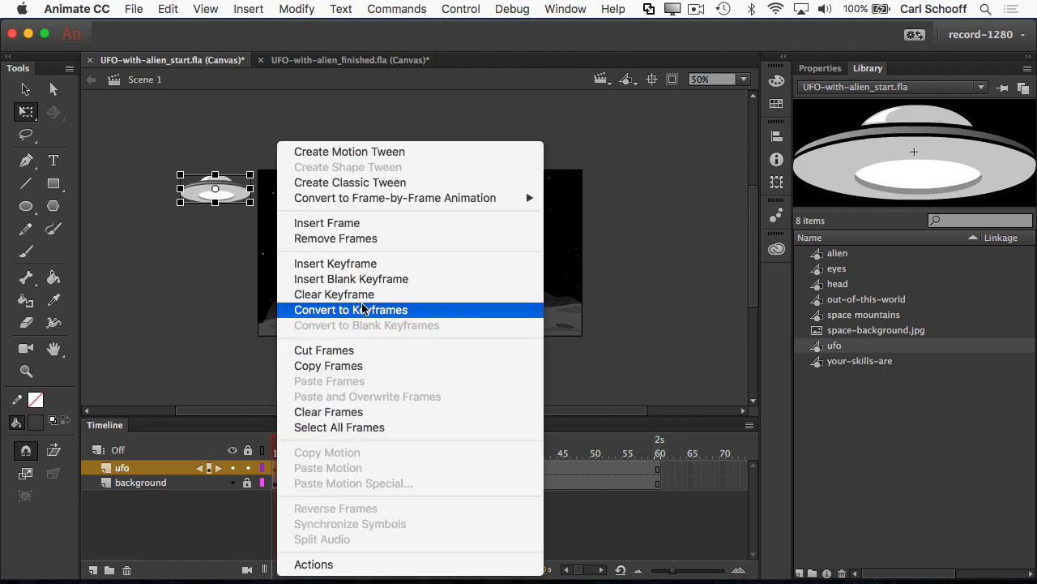
pyautogui.click(367, 183)
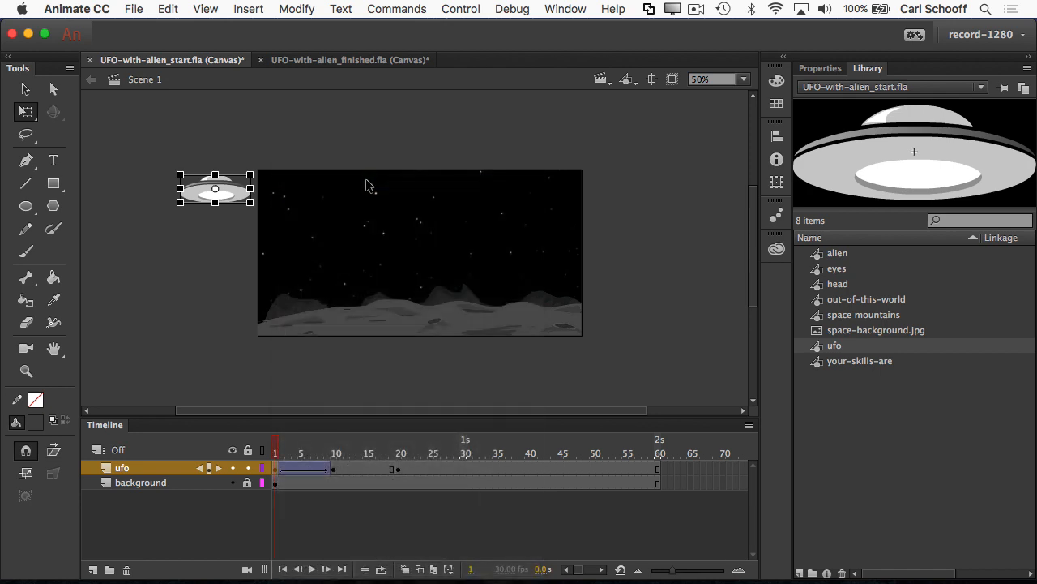
pyautogui.click(335, 470)
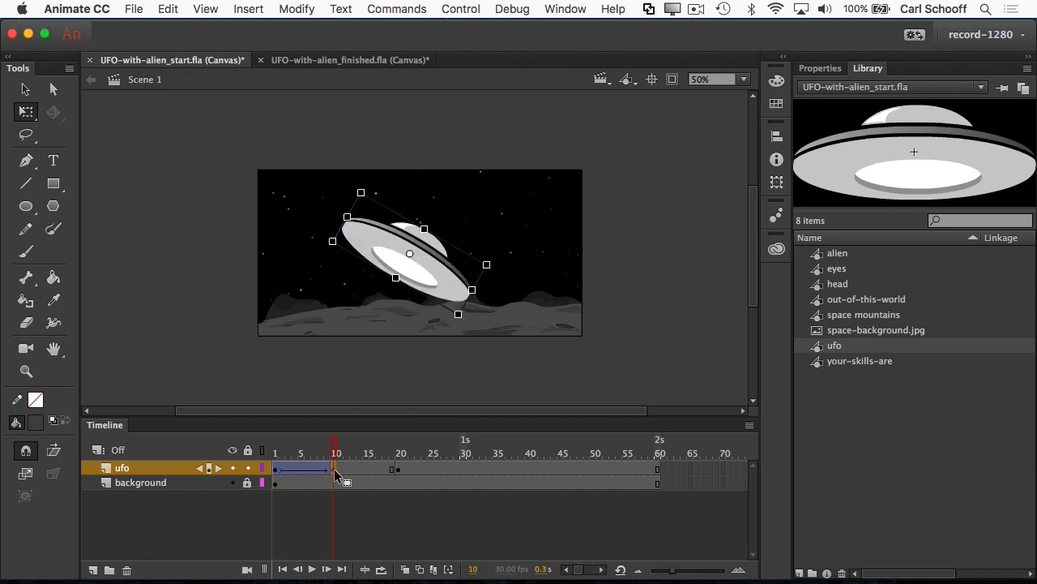
pyautogui.rightClick(335, 473)
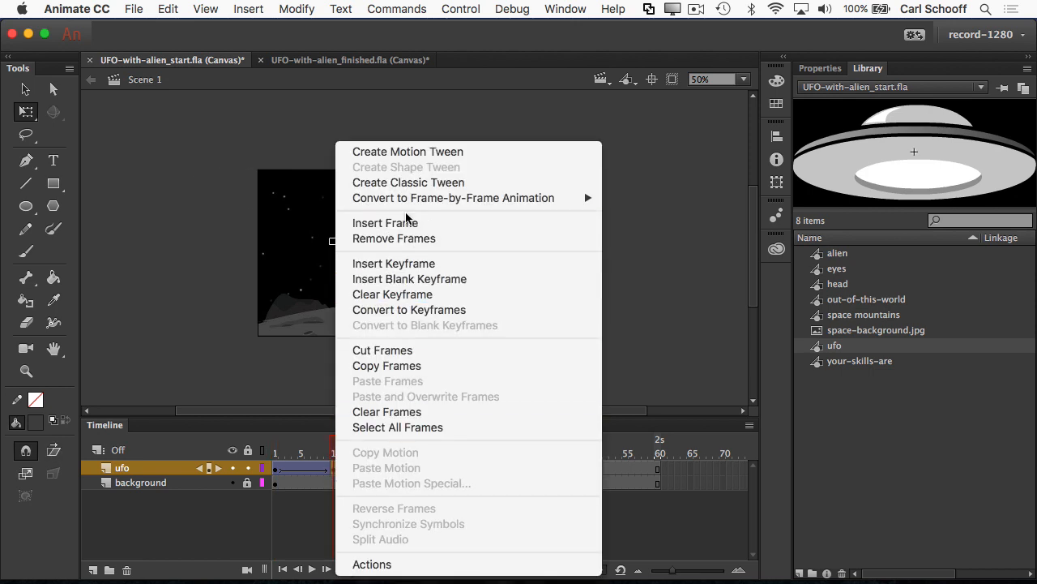
pyautogui.click(405, 187)
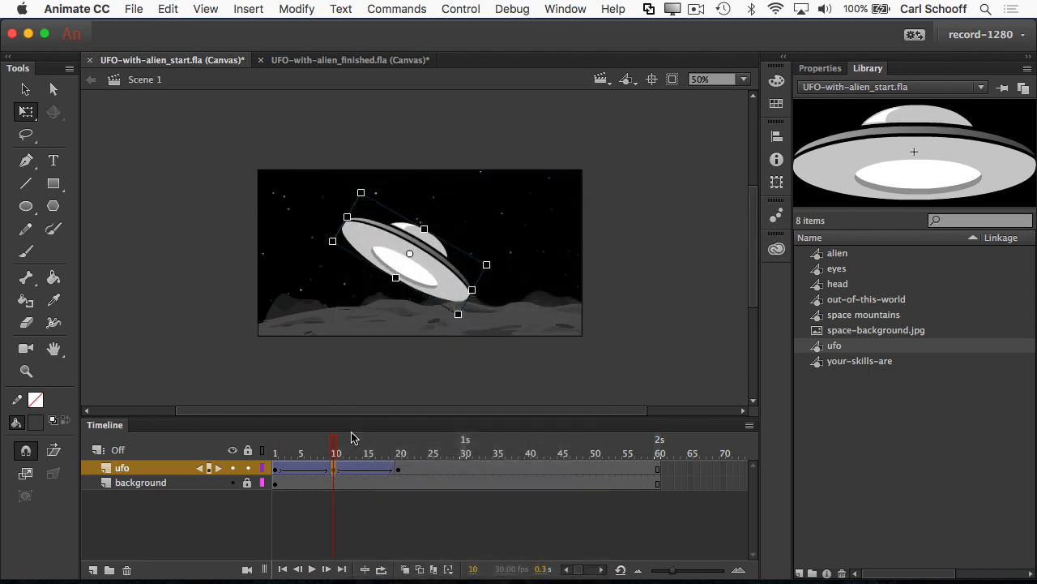
pyautogui.moveTo(337, 450); pyautogui.dragTo(390, 441)
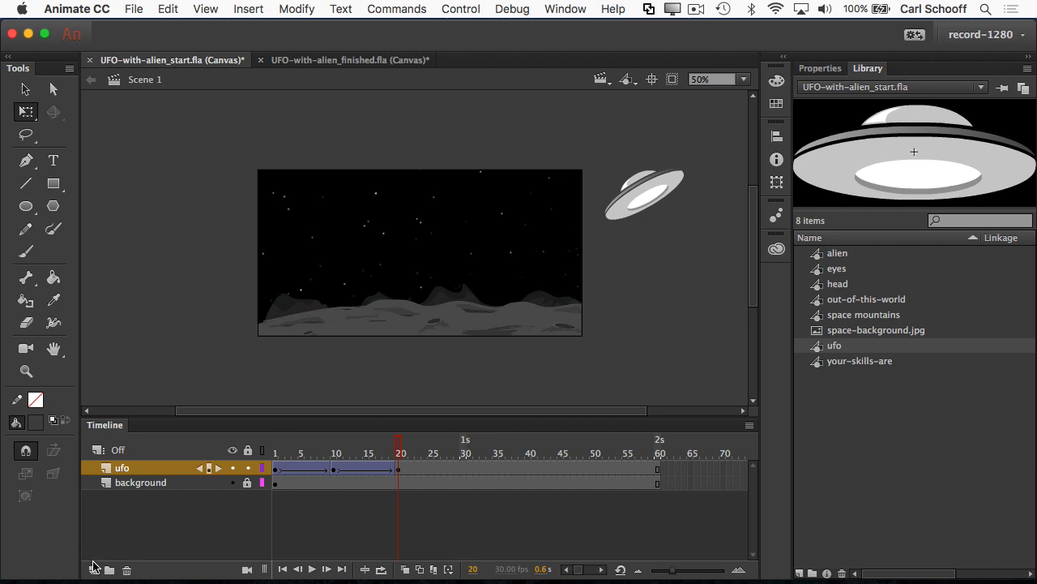
# Add a new layer above the ufo layer and name it alien.
pyautogui.click(93, 570)
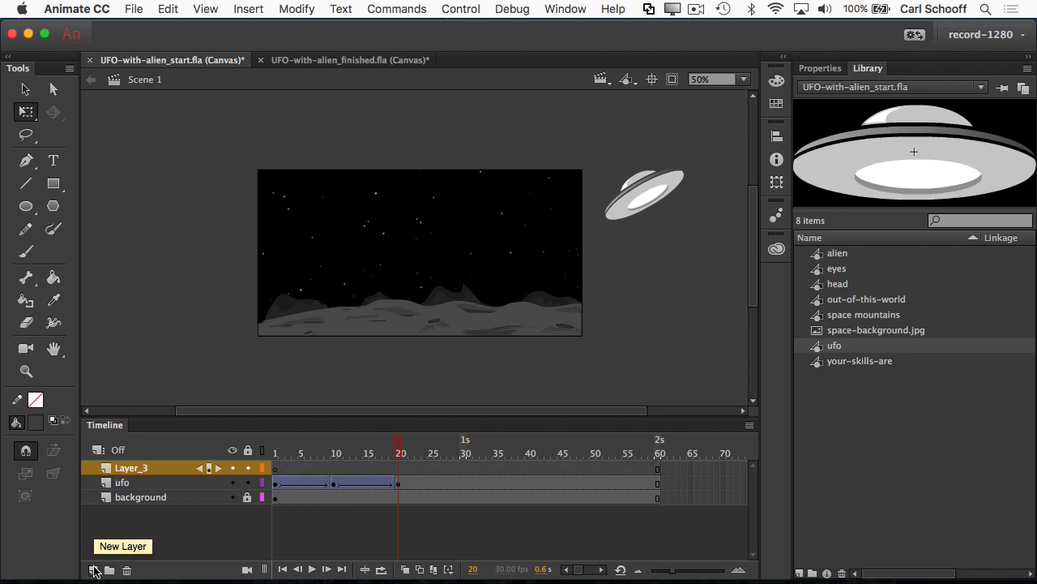
pyautogui.doubleClick(147, 470)
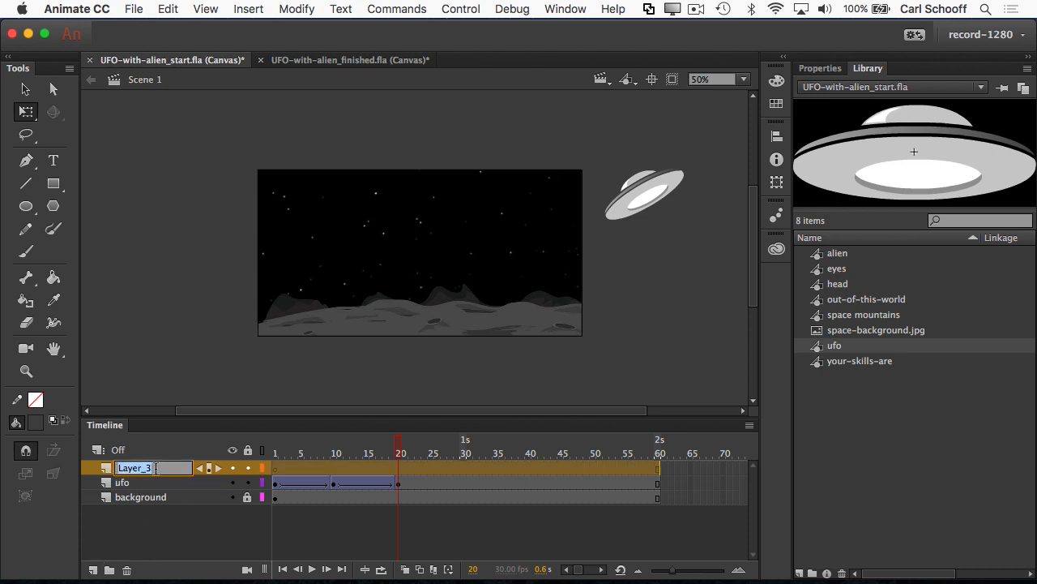
pyautogui.write('alien')
pyautogui.click(276, 365)
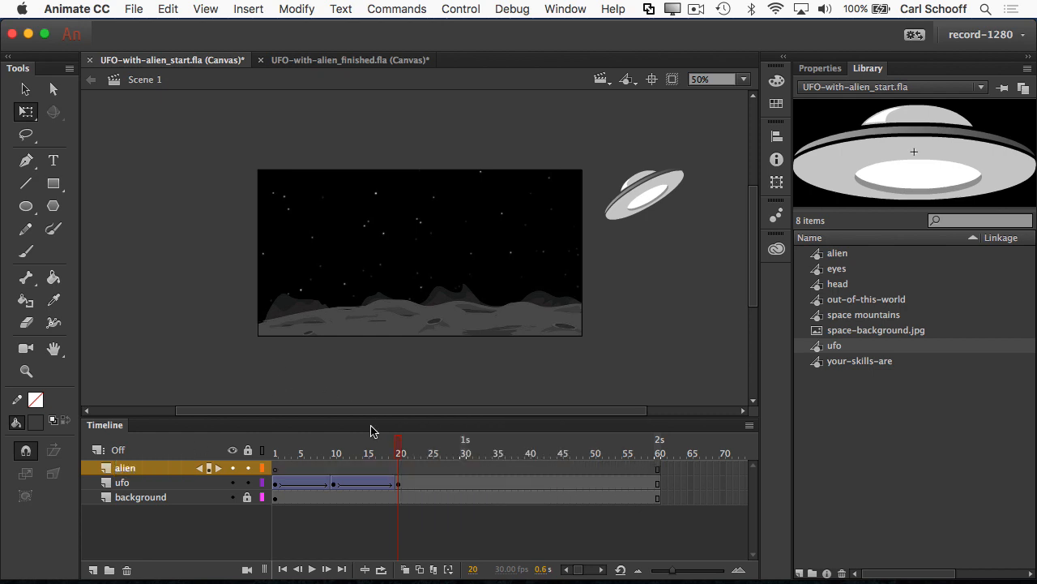
# Insert a keyframe at frame 20 of the alien layer and place the alien symbol on the left part of the stage.
pyautogui.click(401, 470)
pyautogui.press('F6')
pyautogui.click(845, 260)
pyautogui.moveTo(875, 161); pyautogui.dragTo(324, 257)
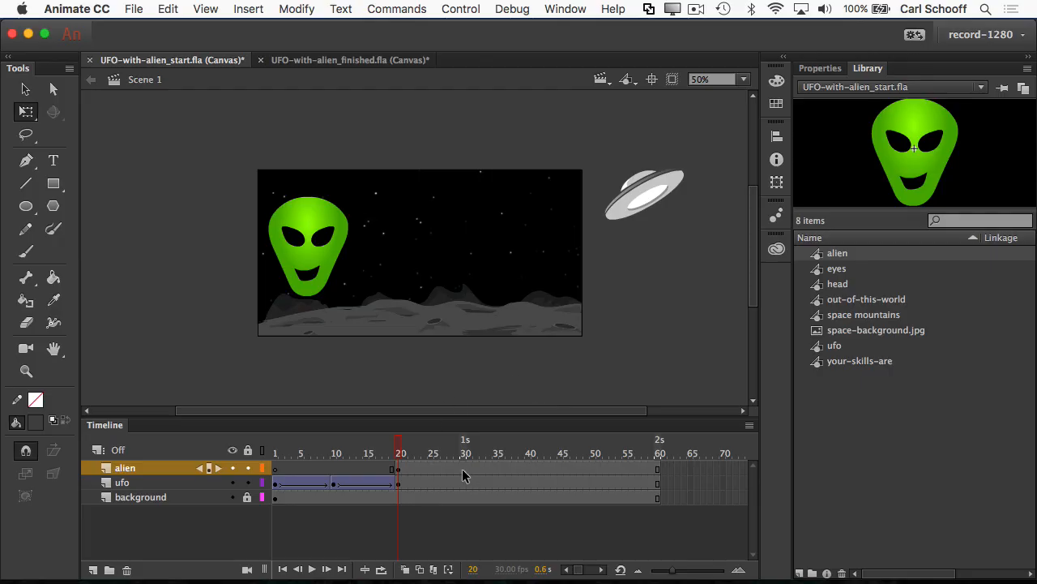
# Add an alien keyframe at frame 30, and at frame 20 scale the alien down proportionally to about 85 by 106 px.
pyautogui.click(463, 469)
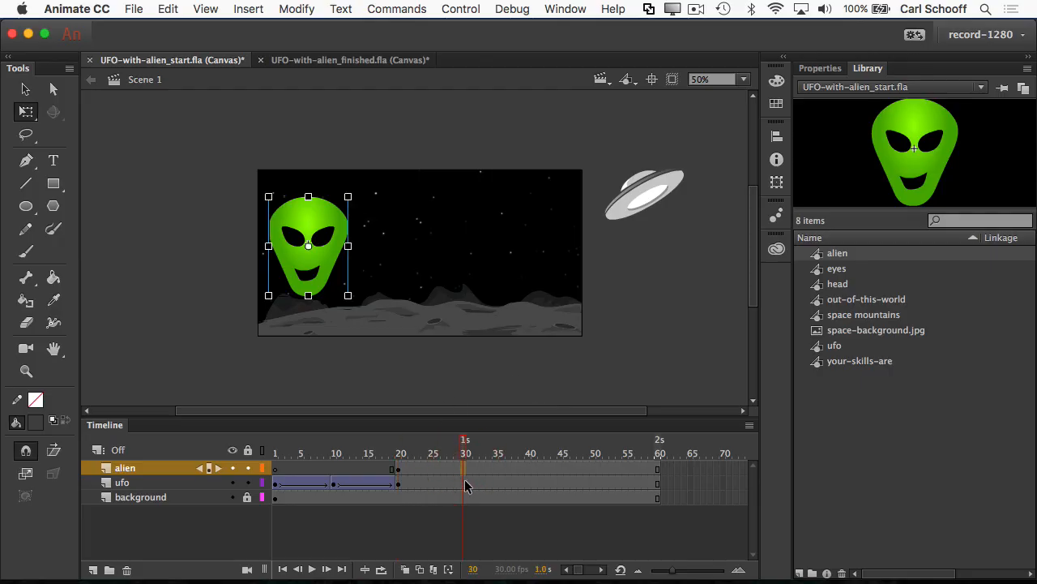
pyautogui.press('F6')
pyautogui.click(400, 450)
pyautogui.click(430, 468)
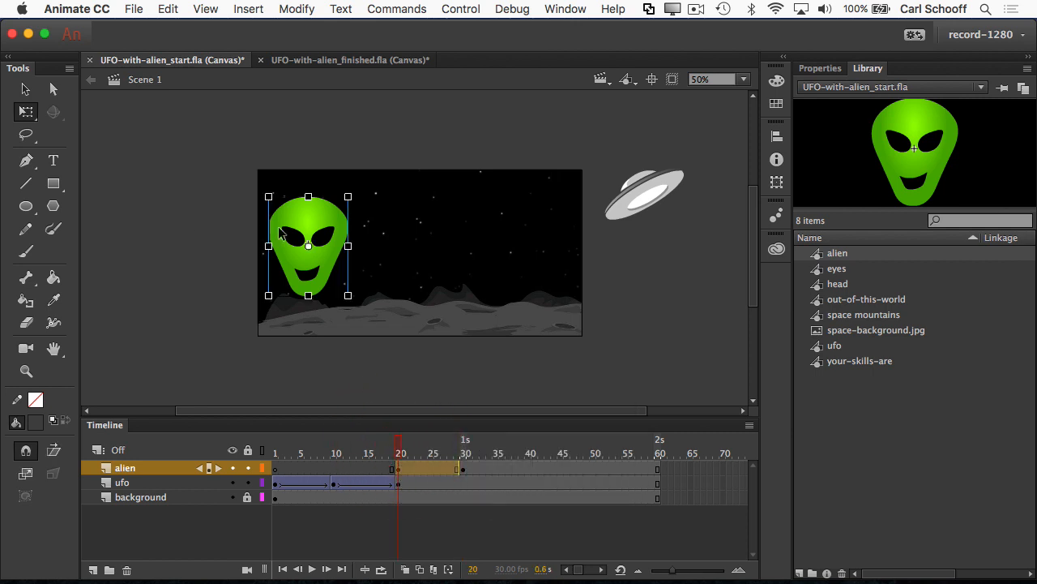
pyautogui.press('shift')
pyautogui.moveTo(344, 200); pyautogui.dragTo(324, 214)
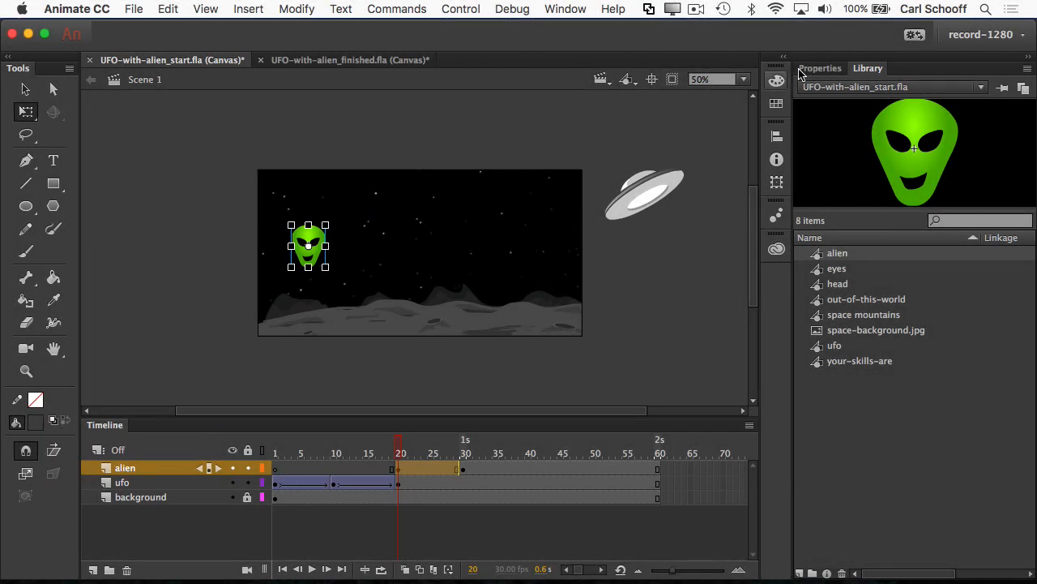
# Give the frame 20 alien an Alpha color effect of 0%.
pyautogui.click(811, 68)
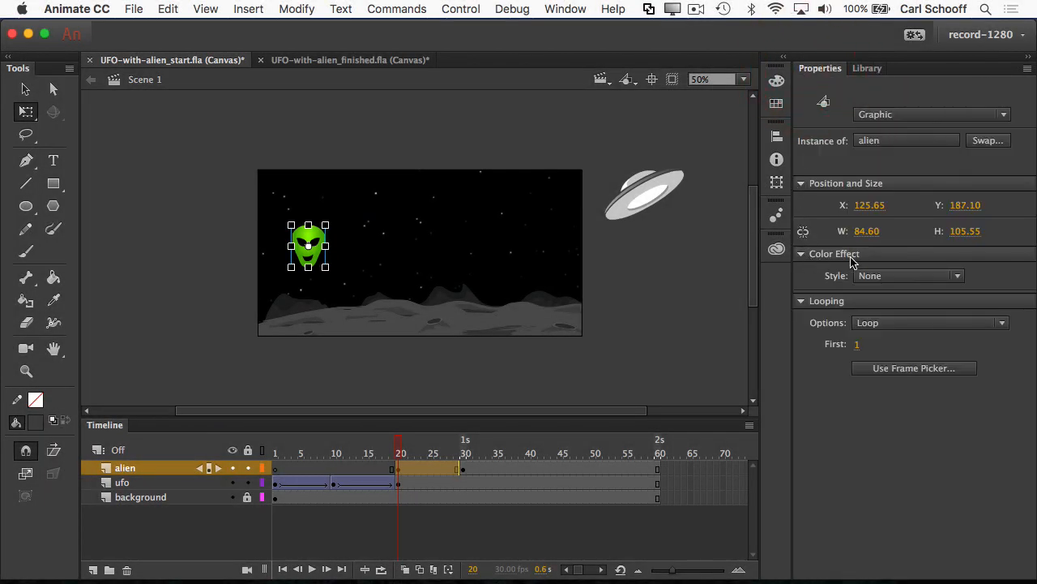
pyautogui.click(898, 279)
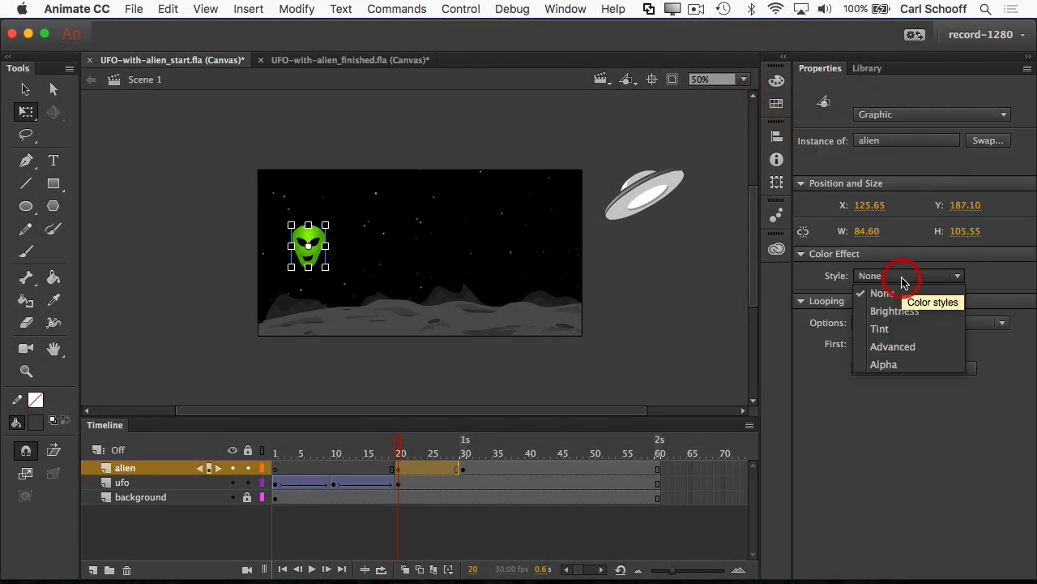
pyautogui.click(904, 366)
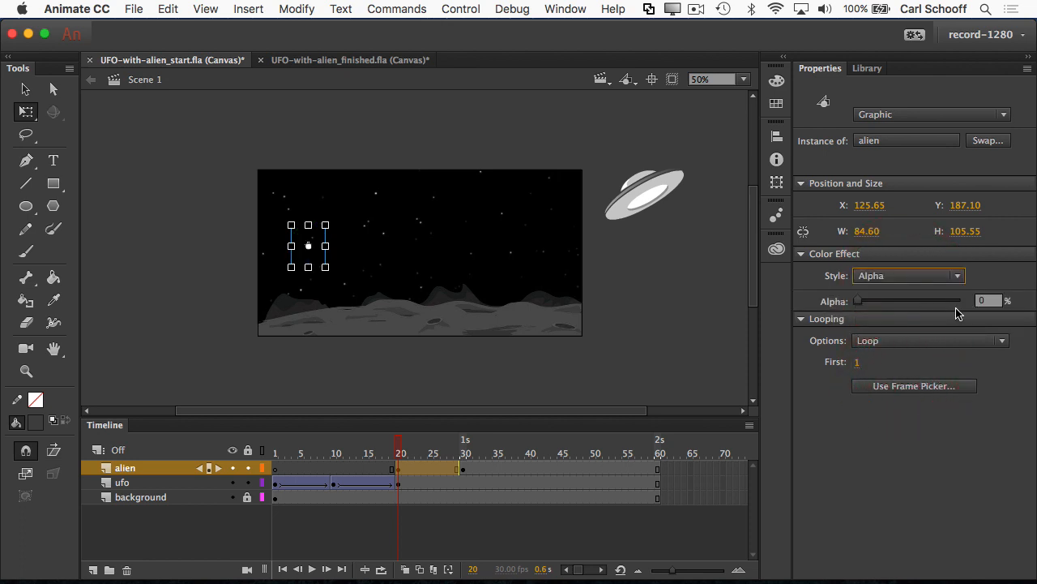
pyautogui.click(860, 303)
pyautogui.click(599, 350)
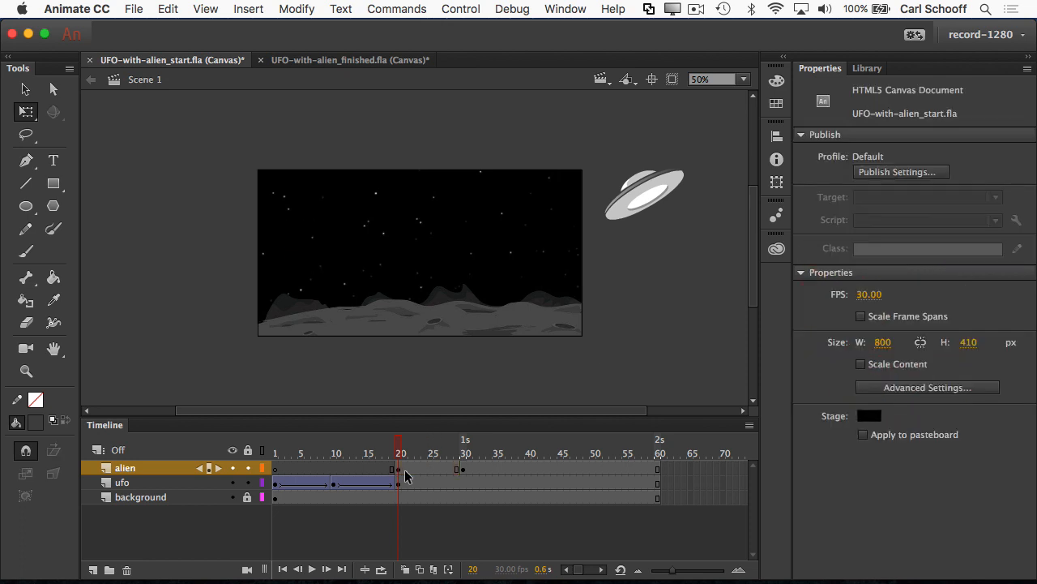
# Create a classic tween on the alien layer from frame 20 to 30 and preview the animation.
pyautogui.rightClick(401, 472)
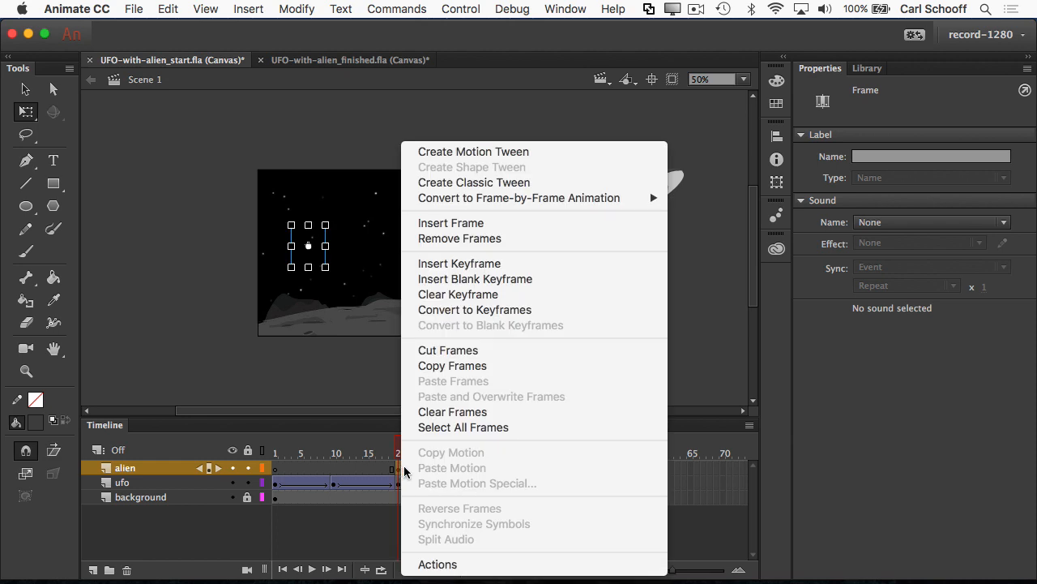
pyautogui.click(472, 182)
pyautogui.moveTo(398, 445); pyautogui.dragTo(463, 446)
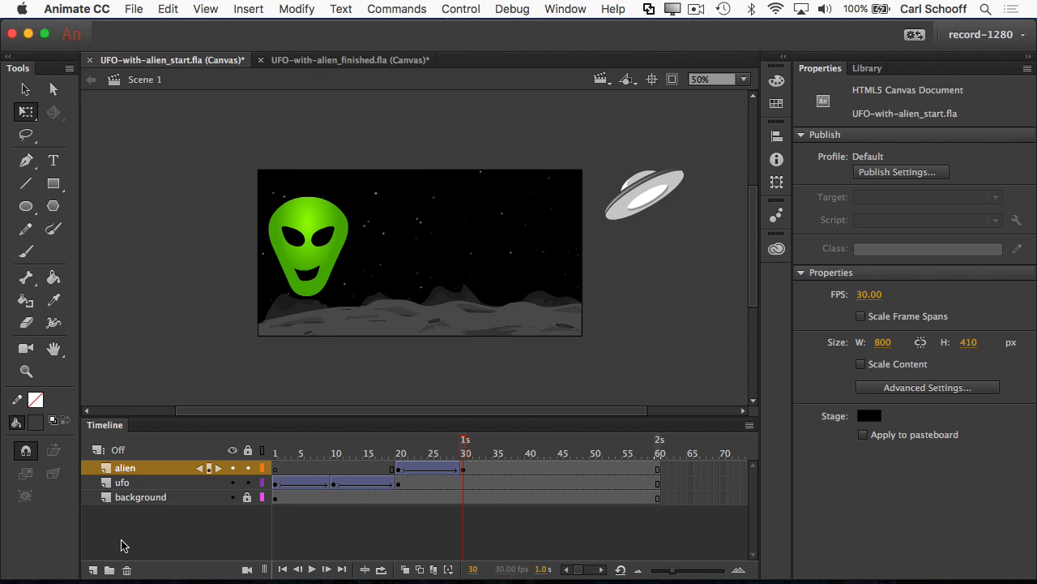
# Add a new layer above the alien layer and name it "your skills are".
pyautogui.click(93, 570)
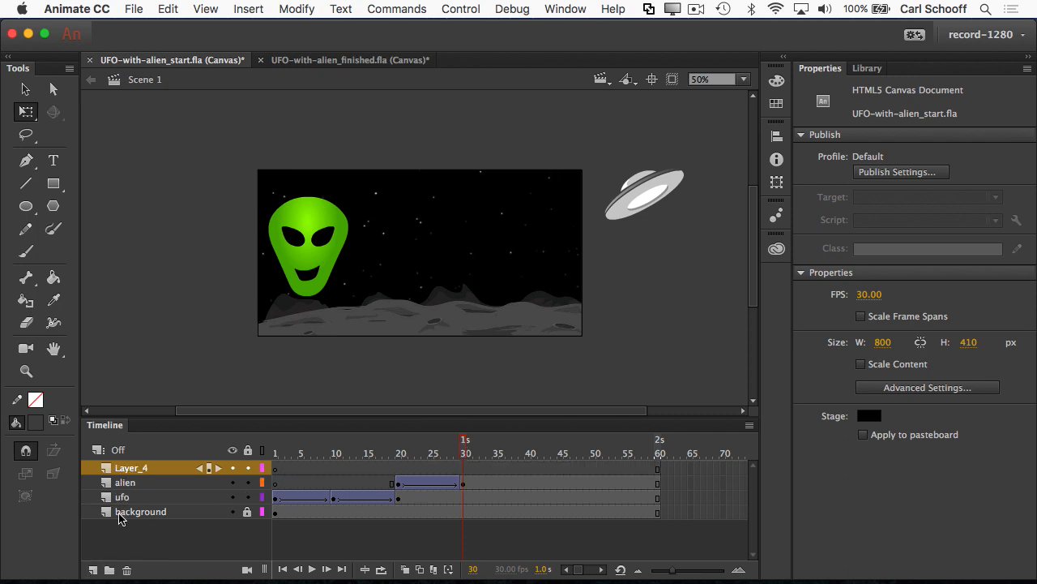
pyautogui.doubleClick(154, 468)
pyautogui.write('your')
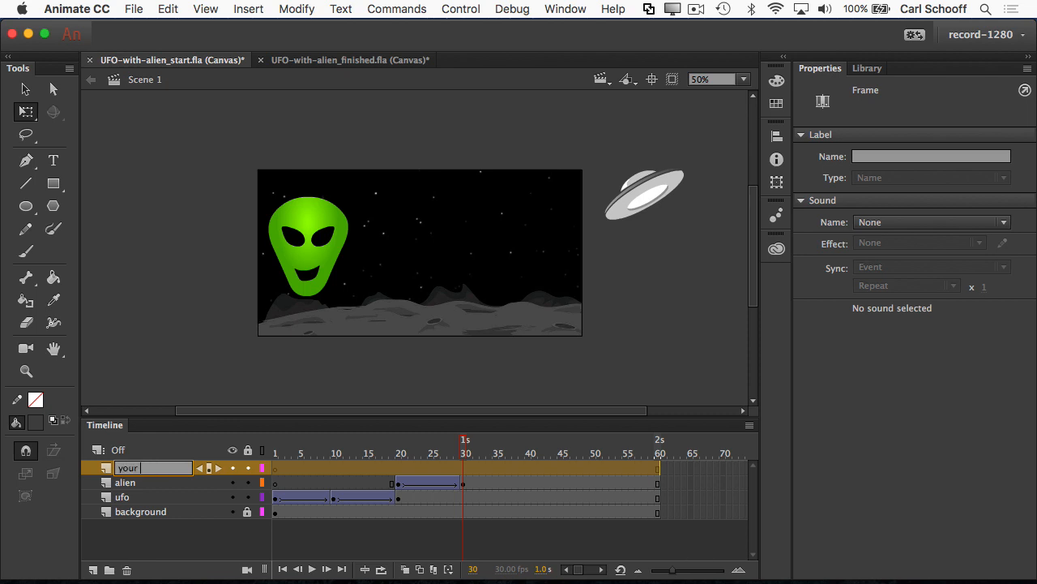
pyautogui.press('Return')
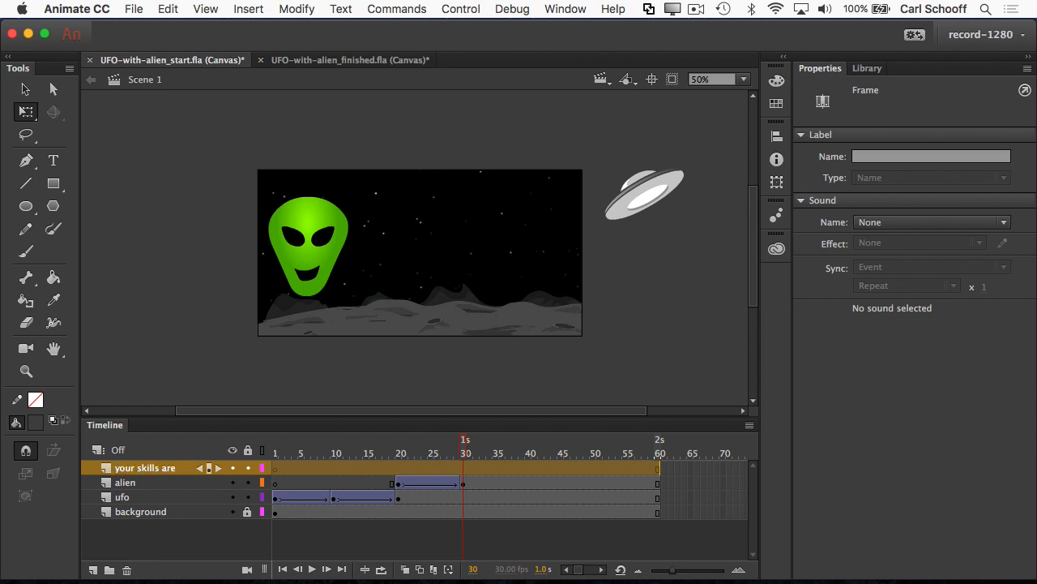
# Insert a keyframe at frame 30 of the your skills are layer and place the your-skills-are symbol on the stage beside the alien's head.
pyautogui.click(465, 468)
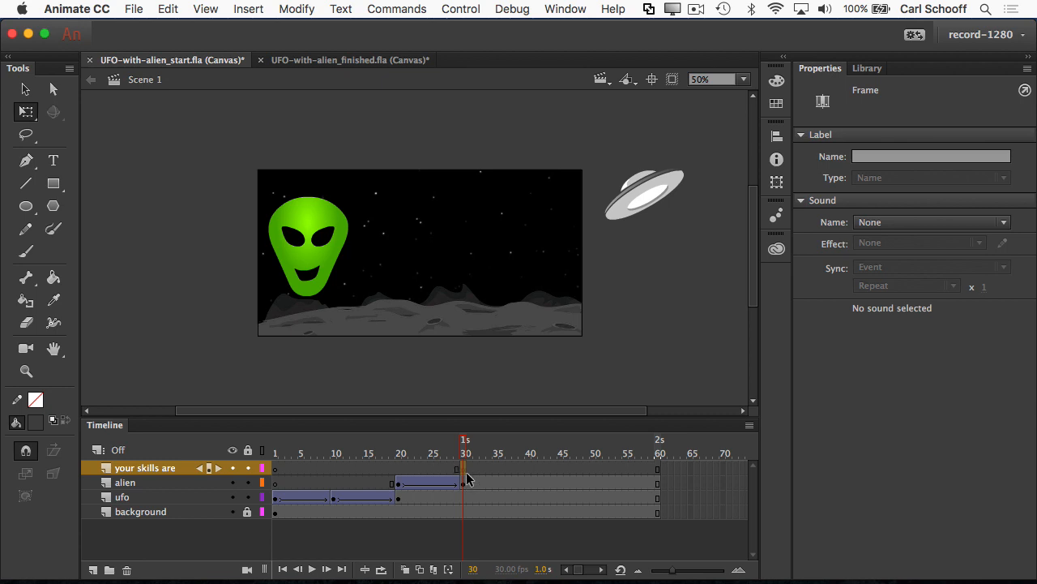
pyautogui.click(869, 70)
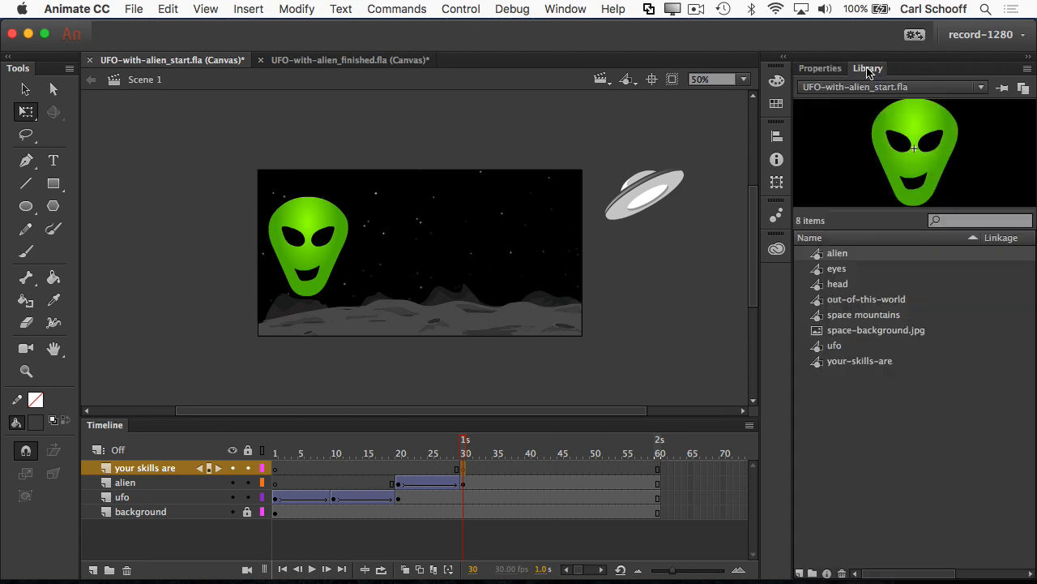
pyautogui.click(853, 361)
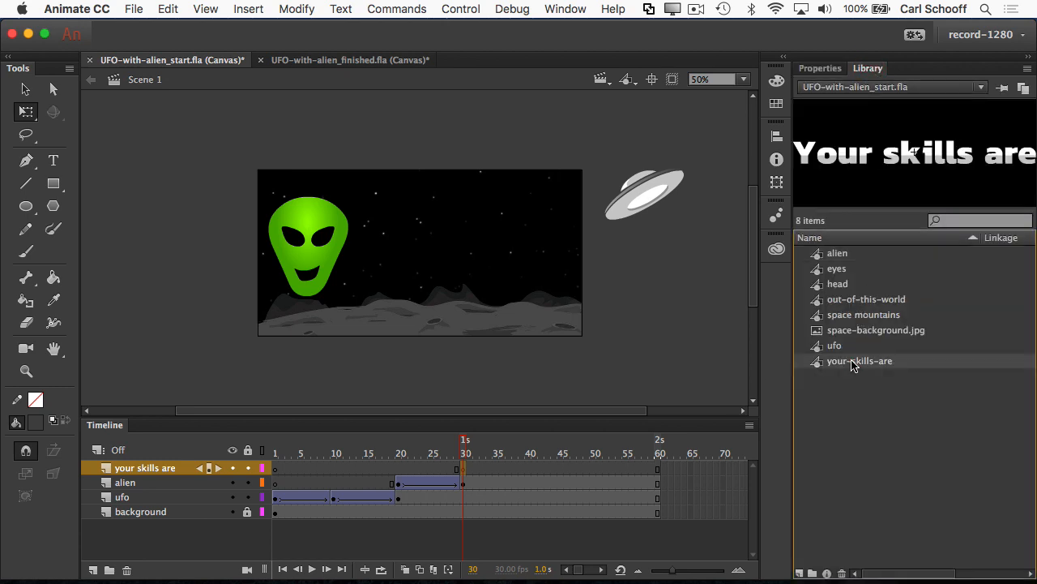
pyautogui.moveTo(923, 156); pyautogui.dragTo(454, 236)
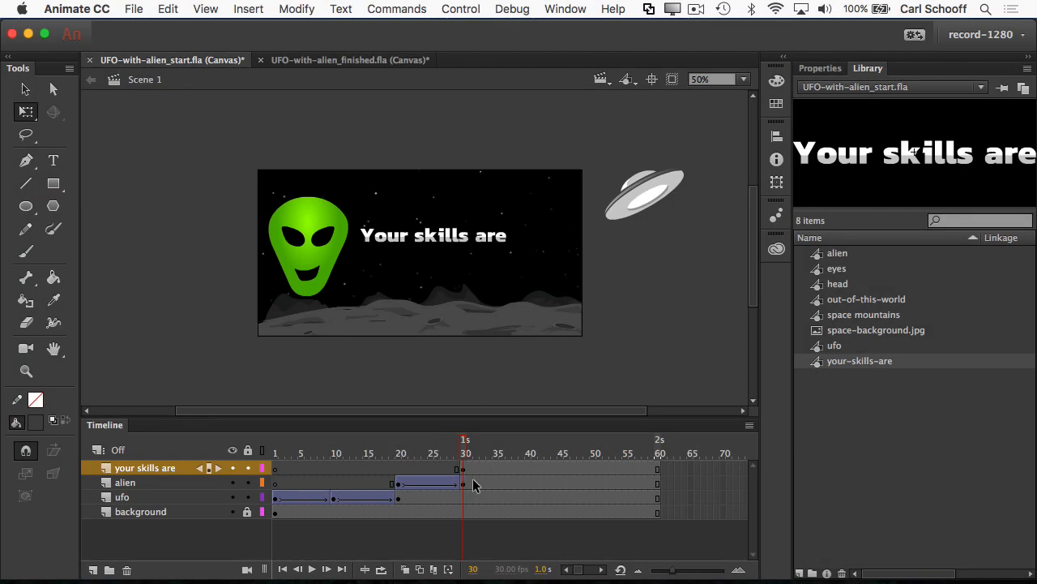
# Add a your skills are keyframe at frame 40, and at frame 30 nudge the text right to X 513.90.
pyautogui.click(532, 470)
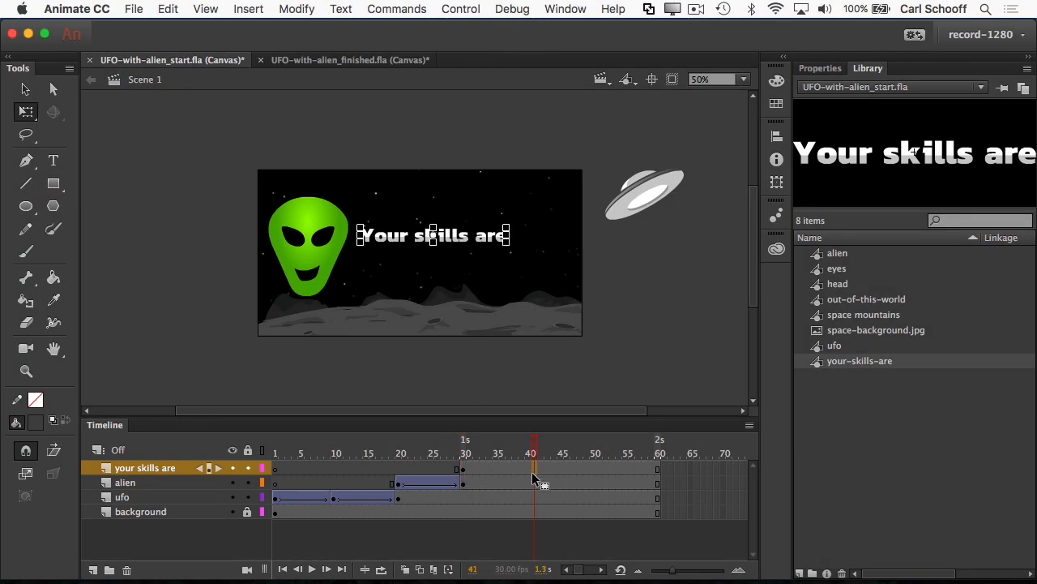
pyautogui.press('F6')
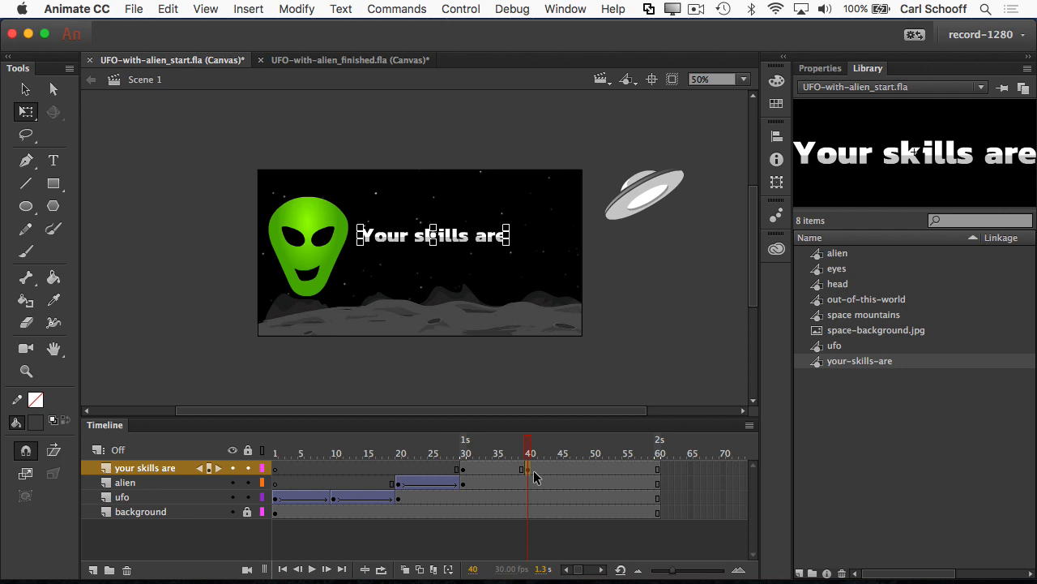
pyautogui.click(463, 470)
pyautogui.press('shift')
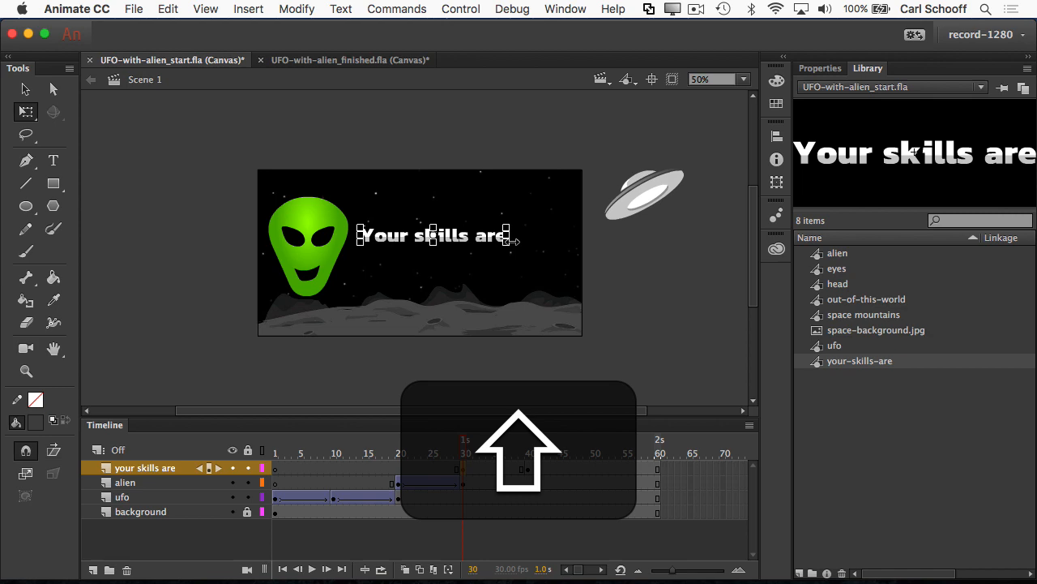
pyautogui.hotkey('shift', 'Right')
pyautogui.hotkey('shift', 'Right')
pyautogui.hotkey('shift', 'Right')
pyautogui.hotkey('shift', 'Right')
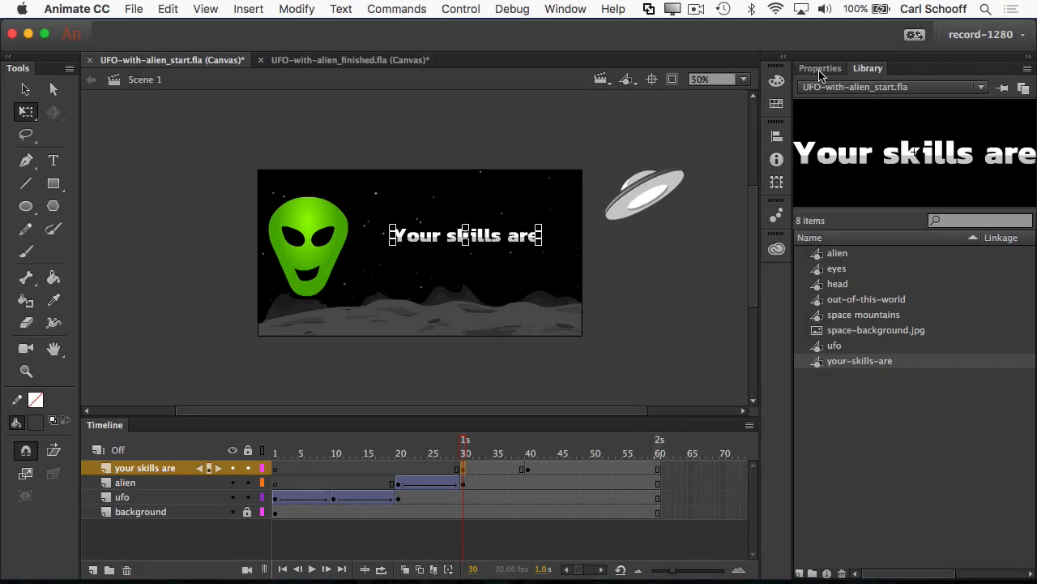
# Give the frame 30 "Your skills are" text an Alpha color effect of 0%.
pyautogui.click(820, 69)
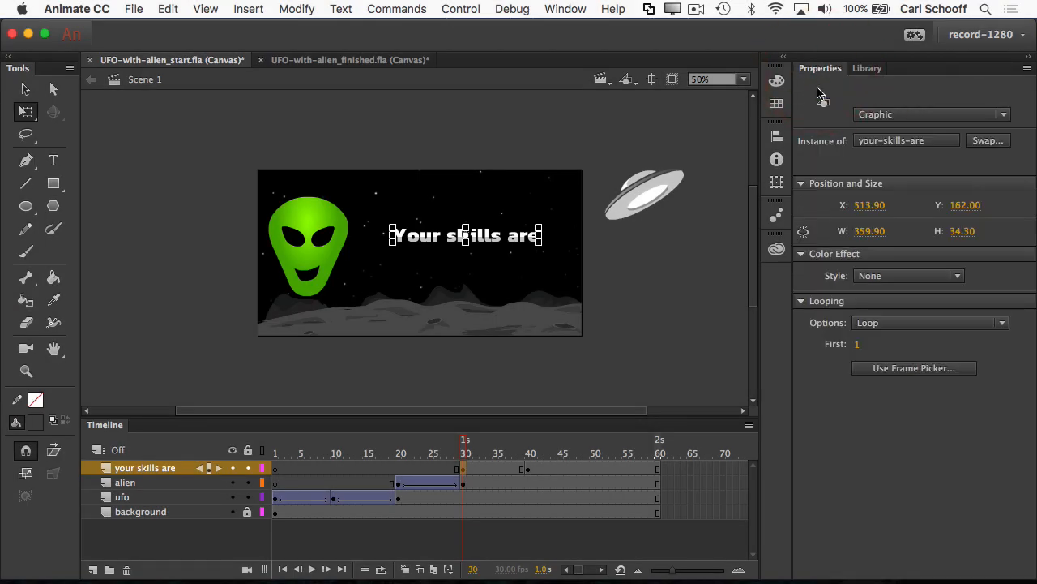
pyautogui.click(917, 275)
pyautogui.click(913, 366)
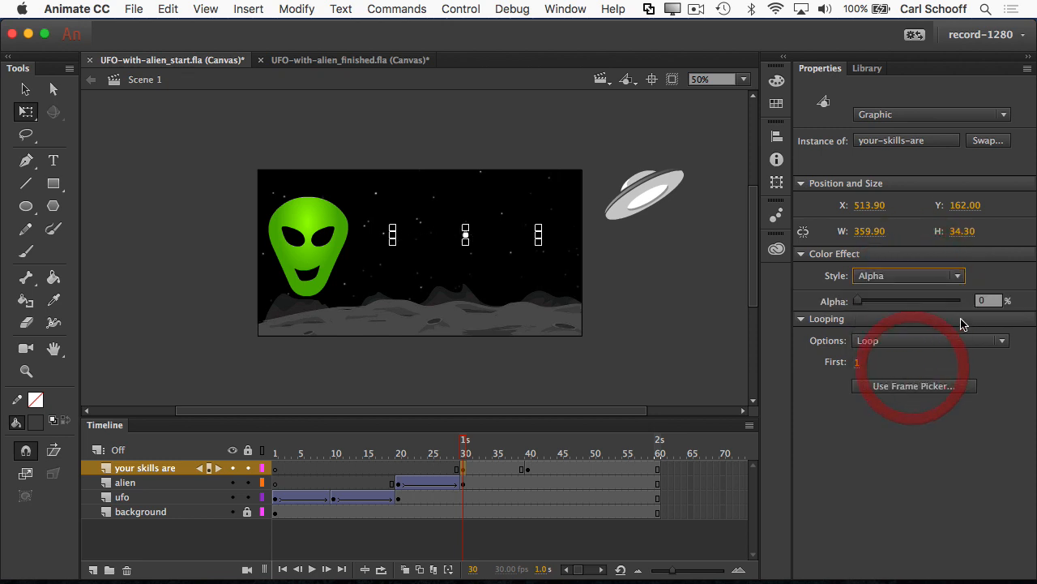
pyautogui.click(681, 339)
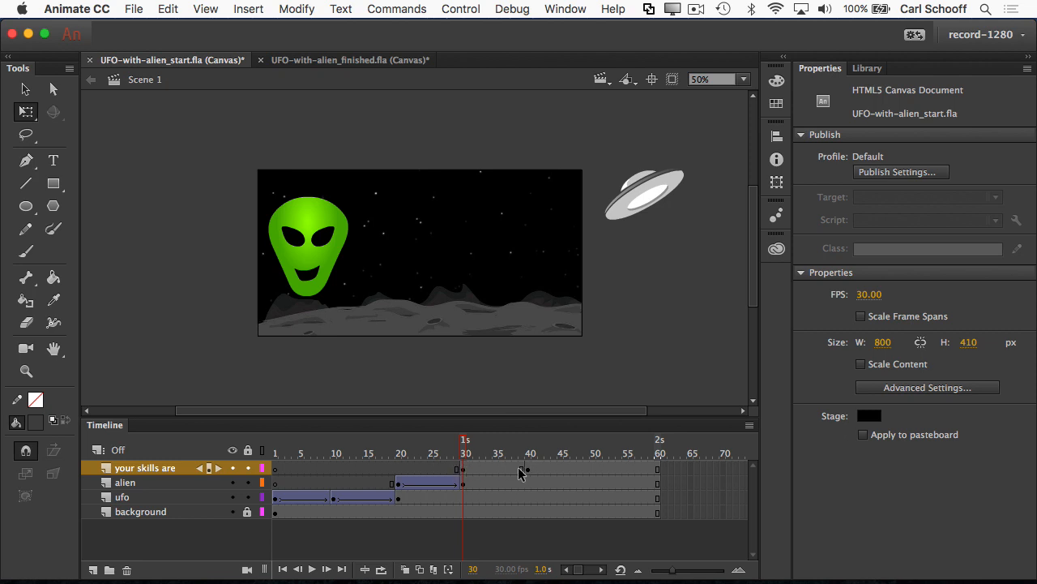
# Create a classic tween on the your skills are layer from frame 30 to 40 and scrub through it.
pyautogui.rightClick(481, 467)
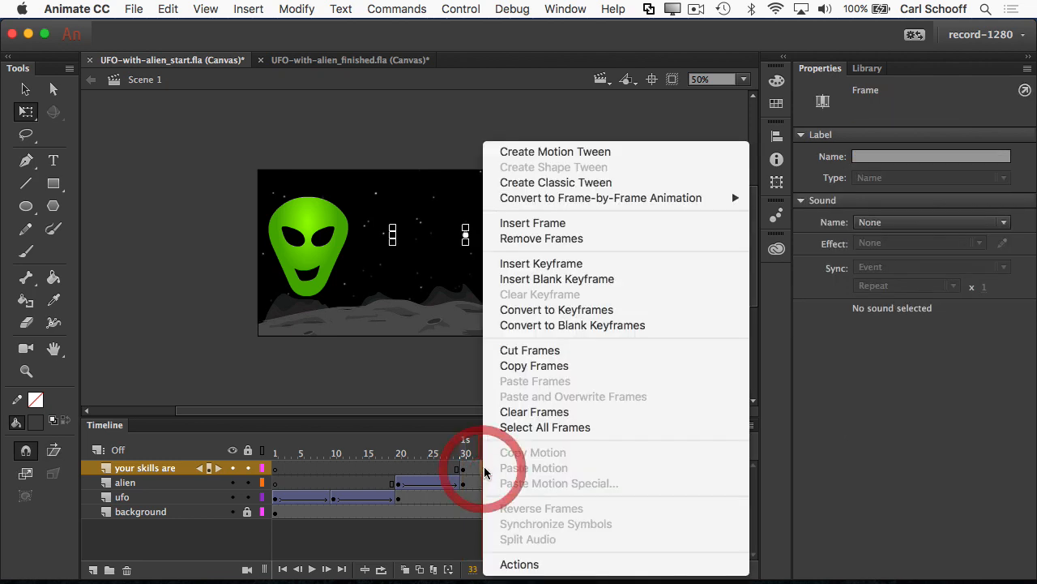
pyautogui.click(565, 187)
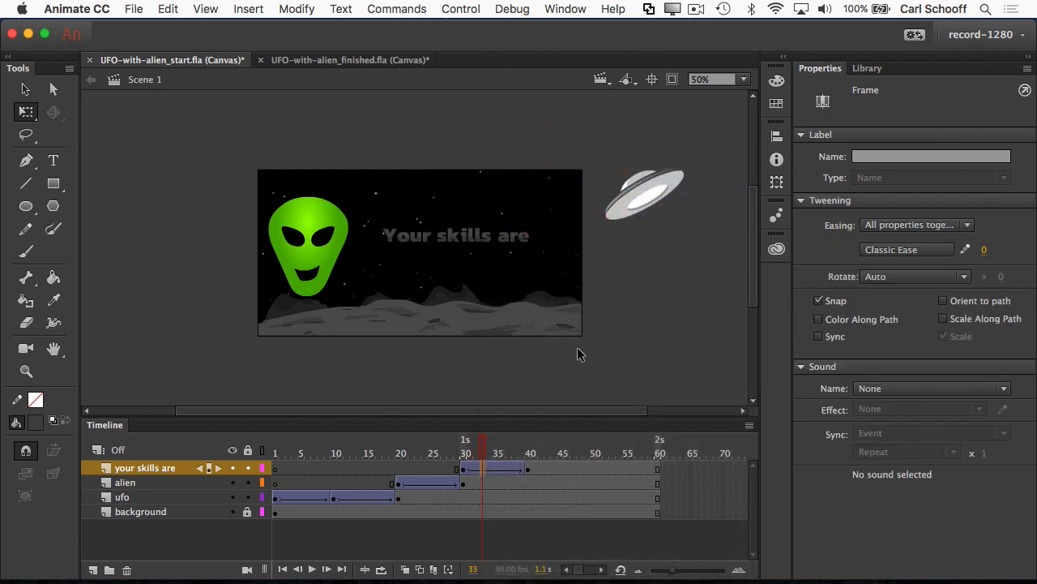
pyautogui.click(459, 450)
pyautogui.moveTo(460, 450); pyautogui.dragTo(529, 451)
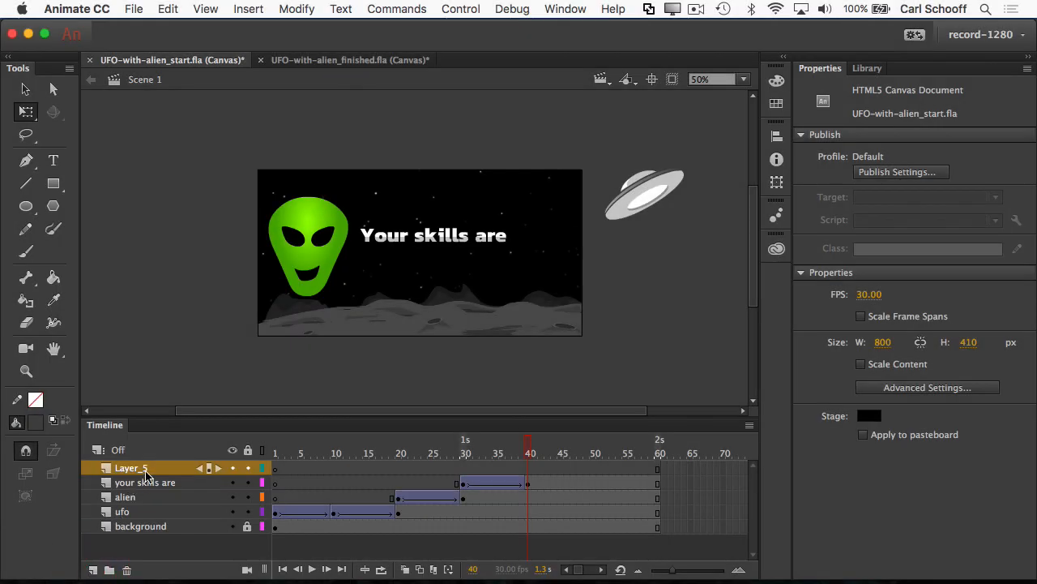
# Rename the new top layer to "out of this world".
pyautogui.doubleClick(147, 468)
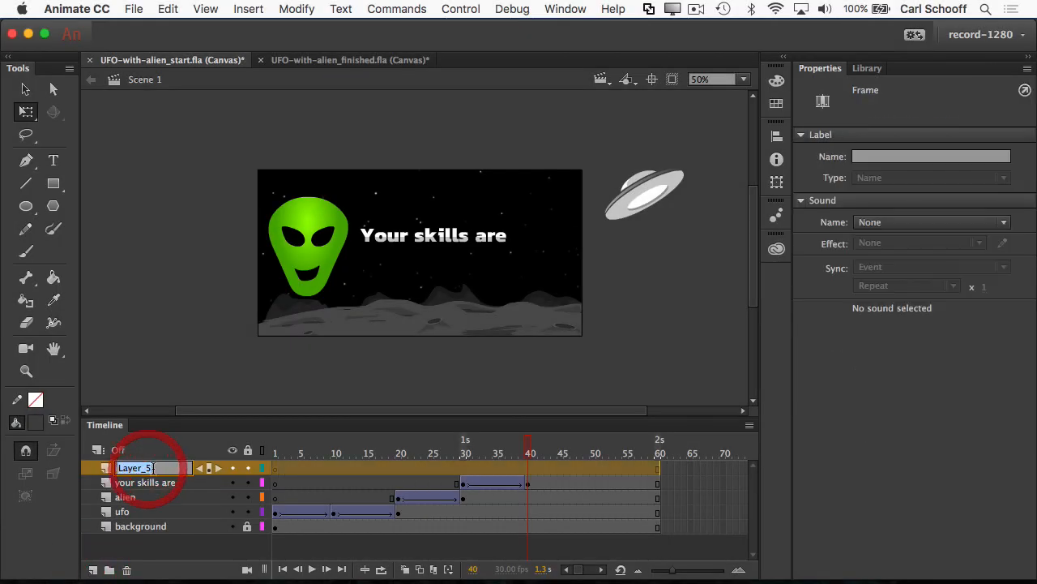
pyautogui.write('out of this world')
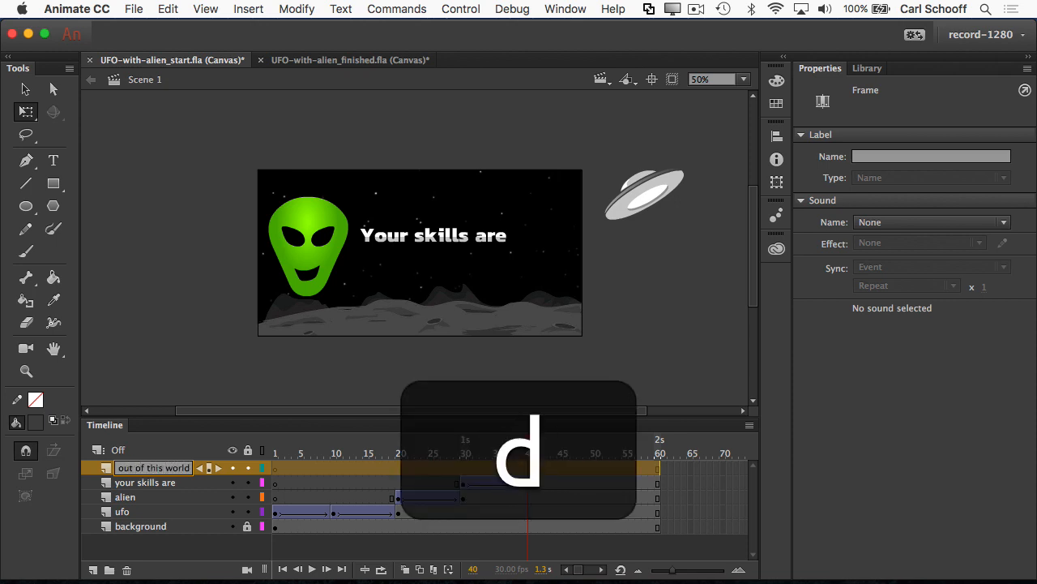
pyautogui.press('Return')
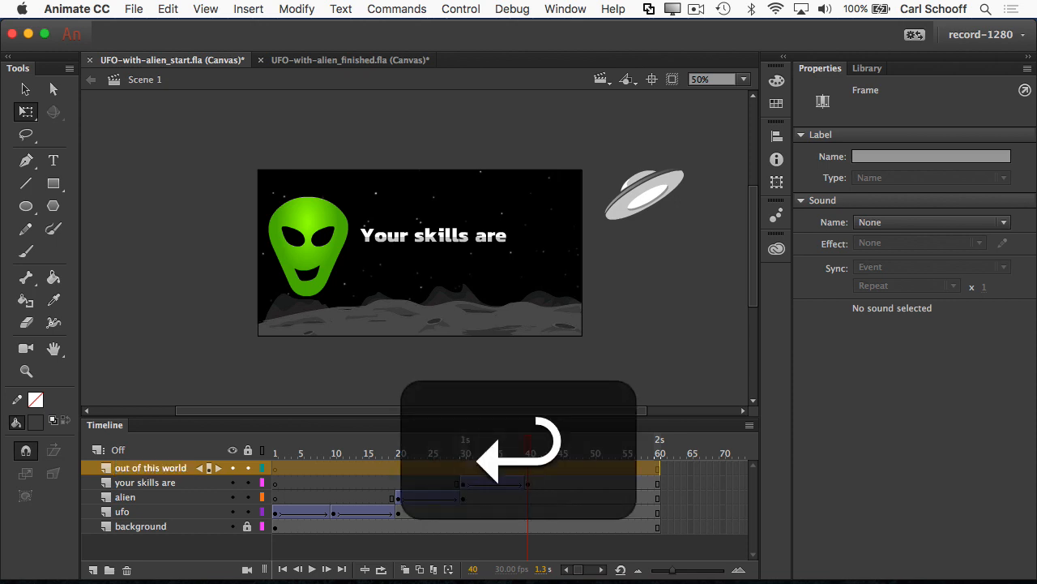
# Insert a keyframe at frame 40 of the out of this world layer and place the out-of-this-world symbol just below "Your skills are".
pyautogui.click(530, 468)
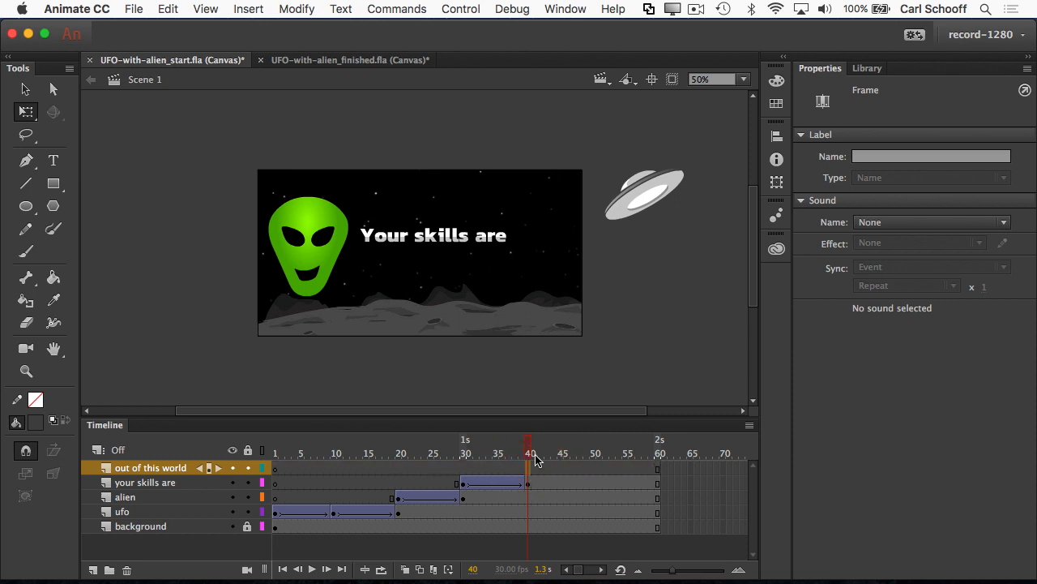
pyautogui.press('F6')
pyautogui.click(867, 69)
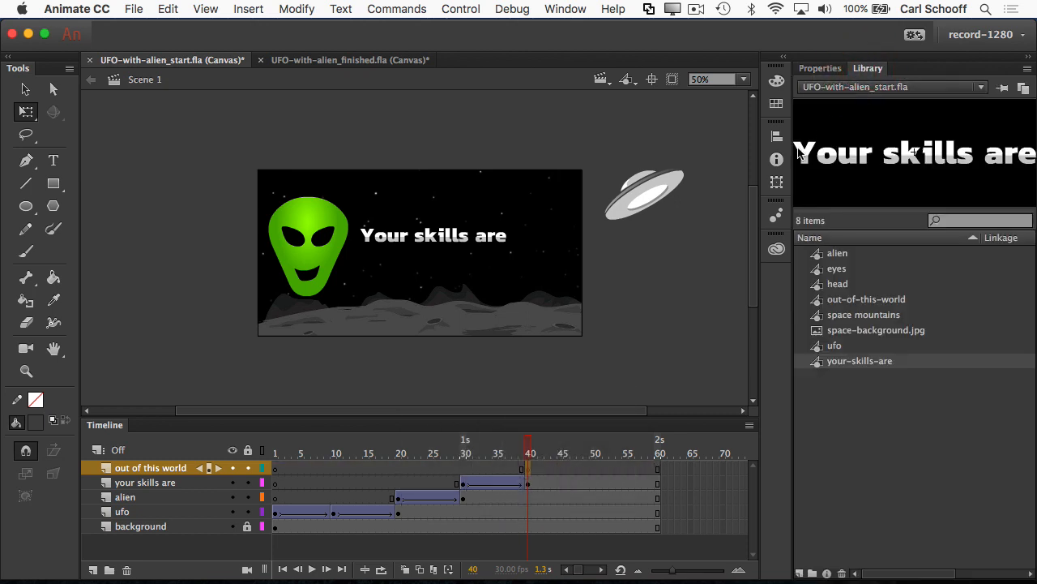
pyautogui.click(851, 299)
pyautogui.moveTo(906, 160); pyautogui.dragTo(478, 254)
pyautogui.press('Left')
pyautogui.press('Right')
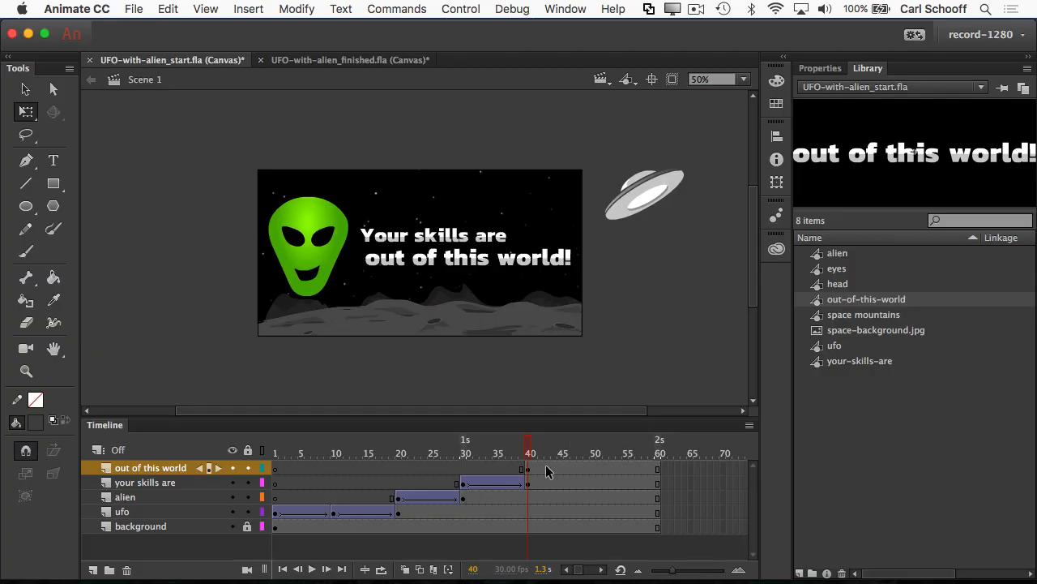
# Add an out of this world keyframe at frame 50, and at frame 40 nudge the text right to X 599.85.
pyautogui.click(594, 469)
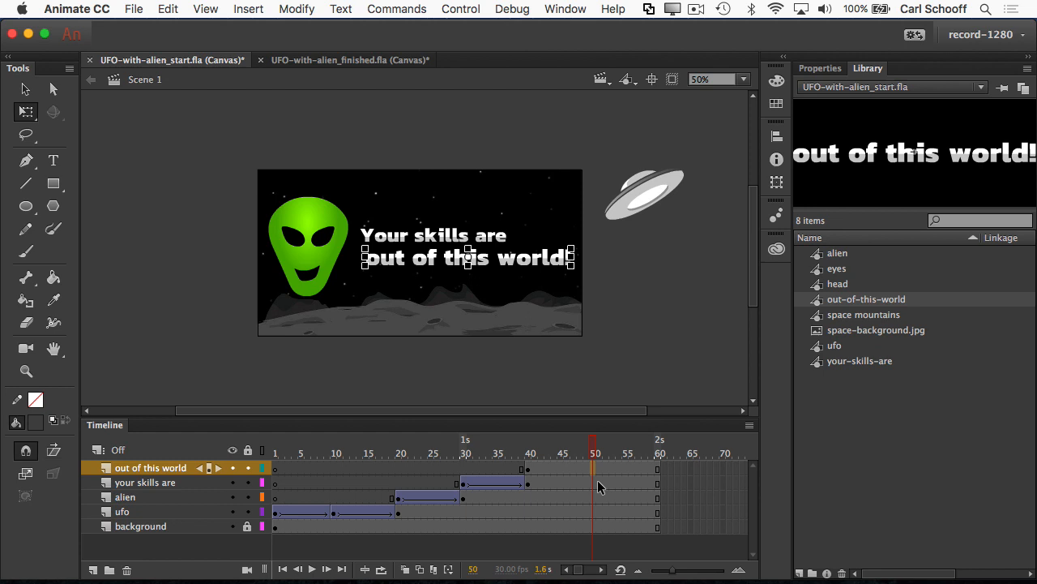
pyautogui.press('F6')
pyautogui.click(528, 470)
pyautogui.hotkey('shift', 'Right')
pyautogui.hotkey('shift', 'Right')
pyautogui.hotkey('shift', 'Right')
pyautogui.hotkey('shift', 'Right')
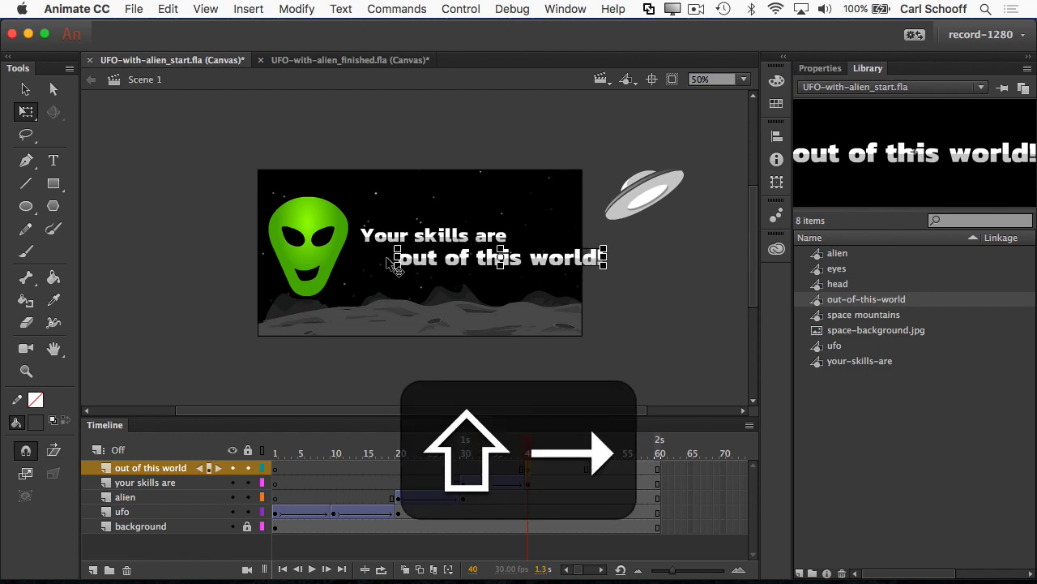
# Make the frame 40 "out of this world!" text fully transparent with an Alpha color effect.
pyautogui.click(828, 69)
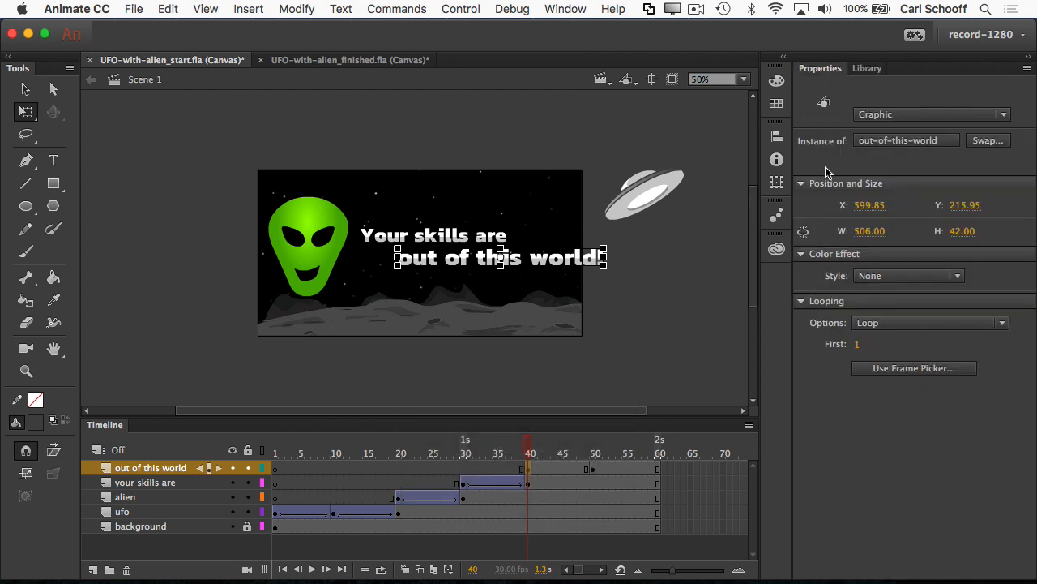
pyautogui.click(887, 277)
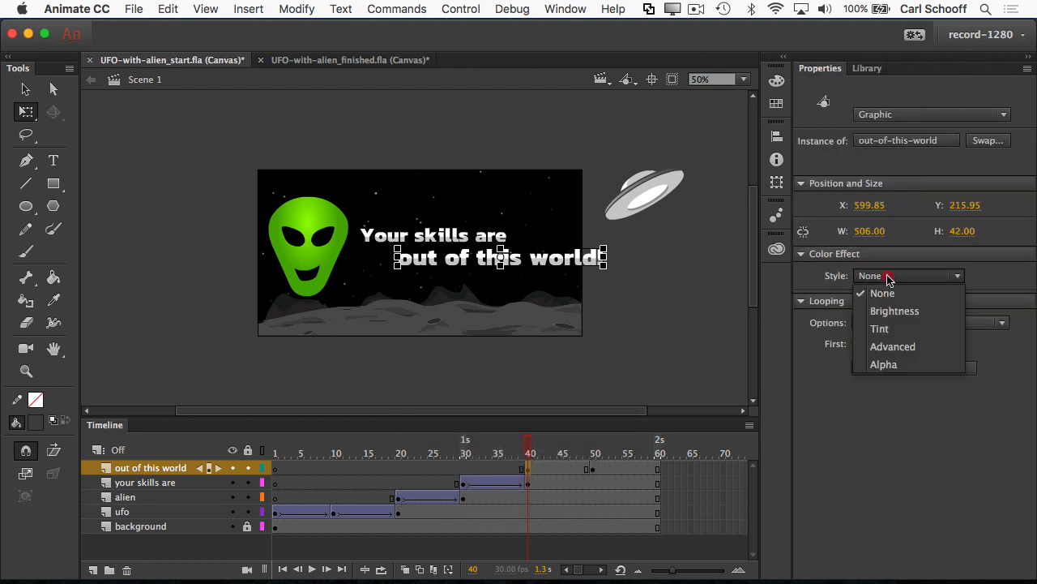
pyautogui.click(892, 364)
pyautogui.click(665, 359)
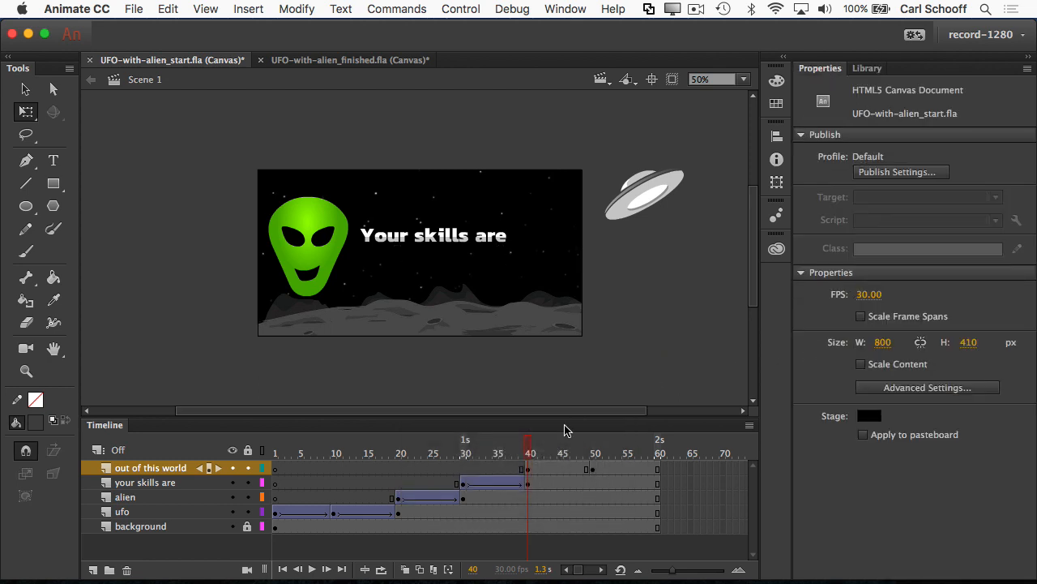
# Create a classic tween on the out of this world layer from frame 40 to 50 and play the animation from frame 1.
pyautogui.rightClick(547, 469)
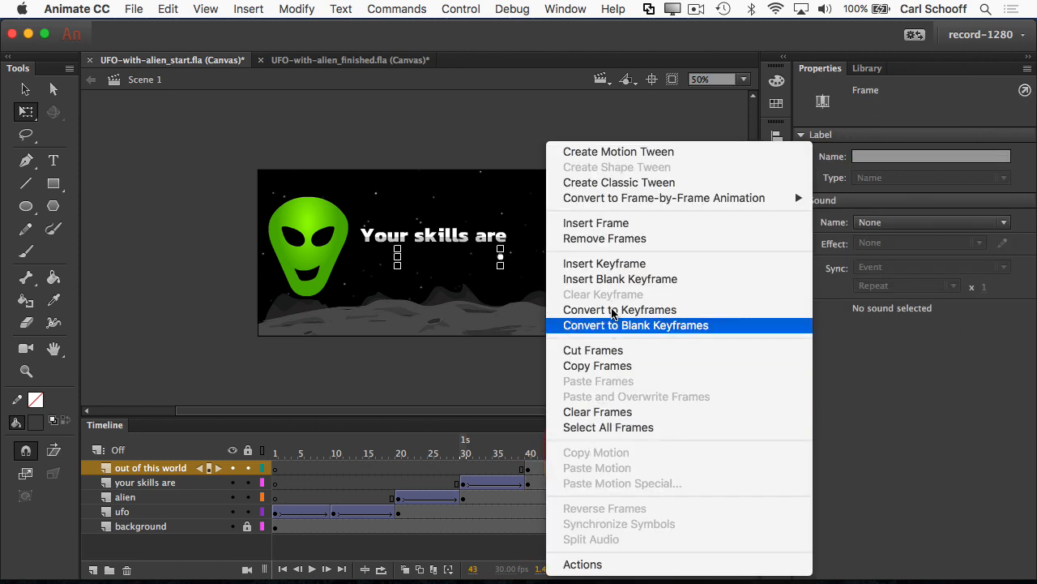
pyautogui.click(631, 182)
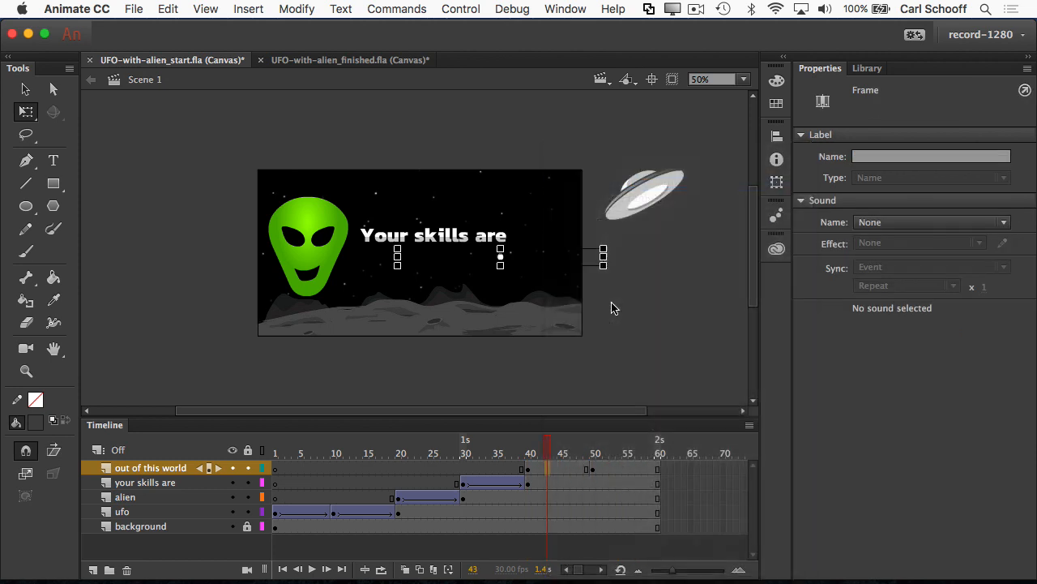
pyautogui.click(287, 453)
pyautogui.moveTo(287, 456); pyautogui.dragTo(275, 454)
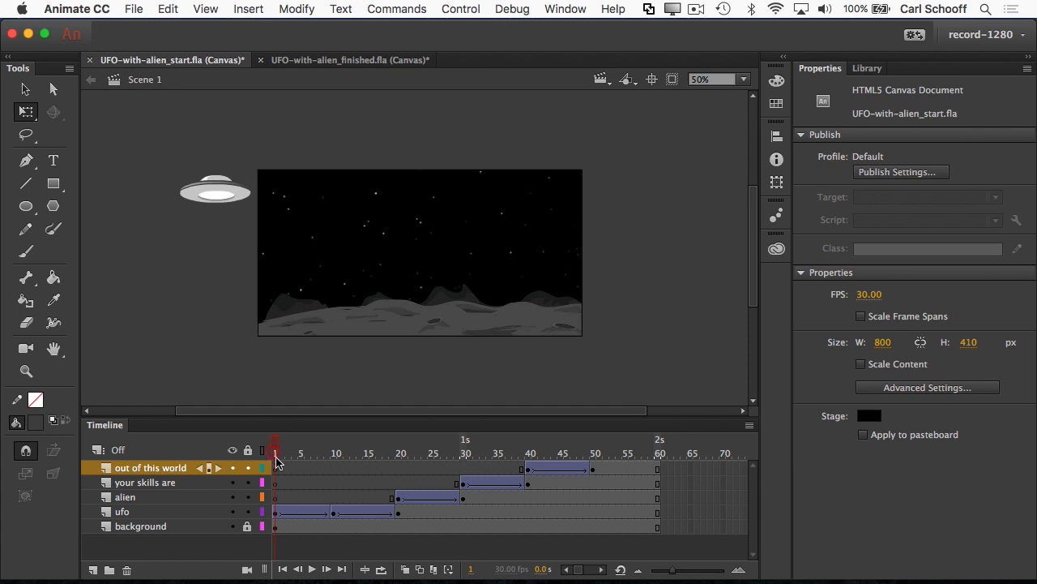
pyautogui.press('Return')
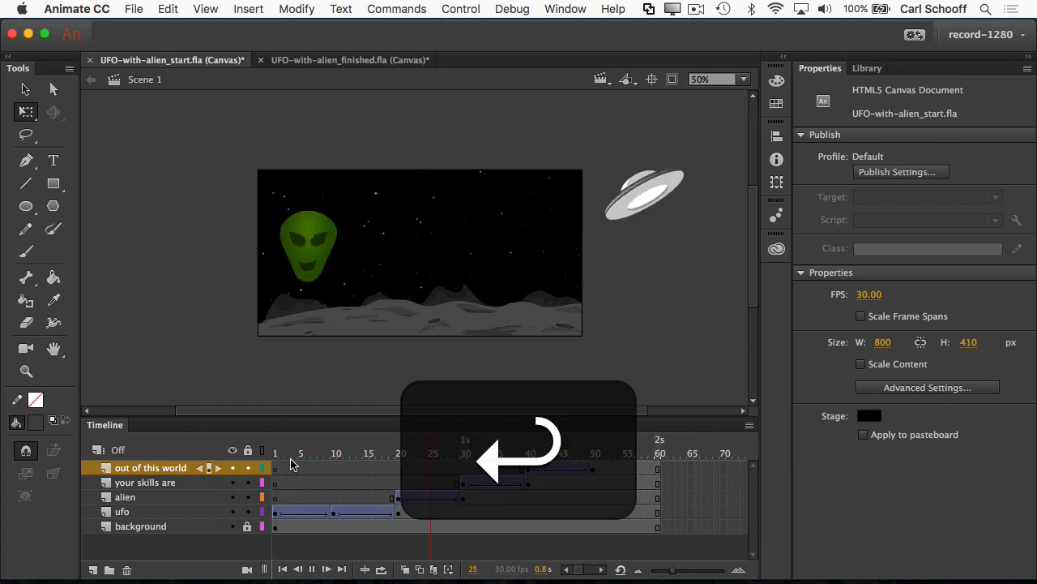